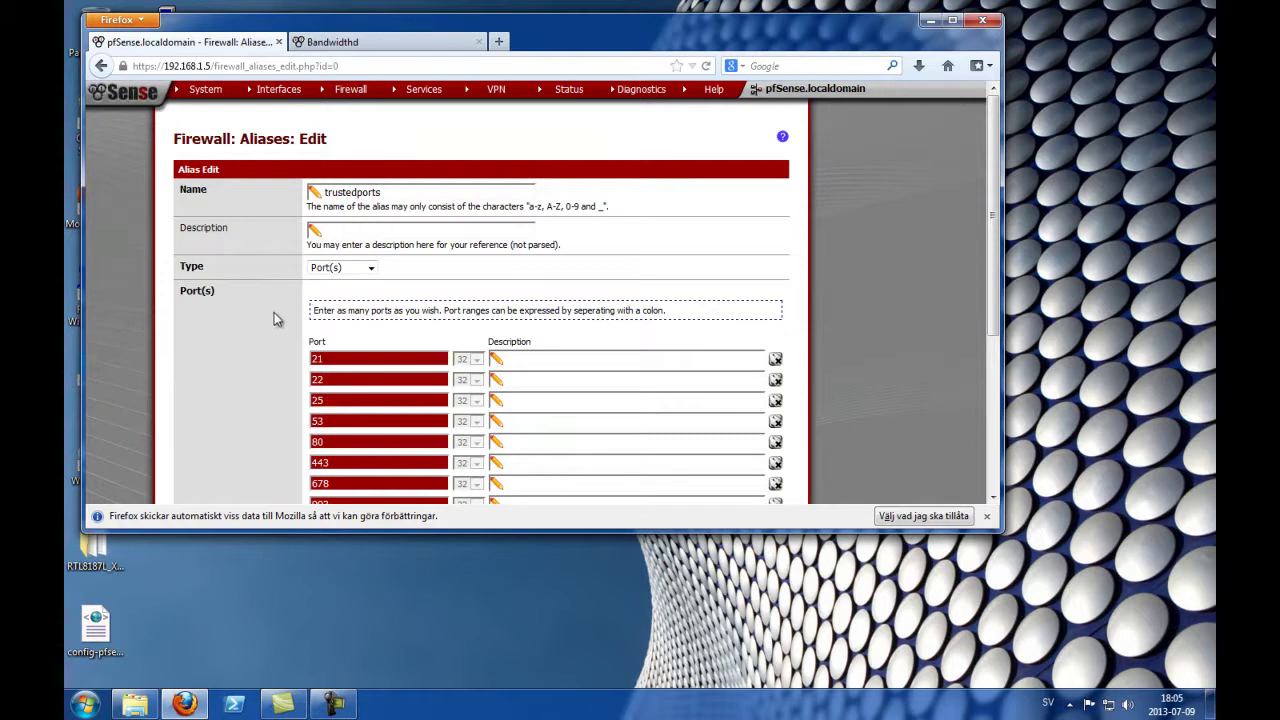
Review the trustedports alias's type and its full list of ports.
{"action": "scroll", "coordinate": [249, 335], "scroll_direction": "down", "scroll_amount": 2}
{"action": "scroll", "coordinate": [256, 297], "scroll_direction": "up", "scroll_amount": 2}
{"action": "left_click", "coordinate": [371, 268]}
{"action": "left_click", "coordinate": [680, 291]}
{"action": "left_click", "coordinate": [384, 358]}
{"action": "scroll", "coordinate": [262, 400], "scroll_direction": "down", "scroll_amount": 2}
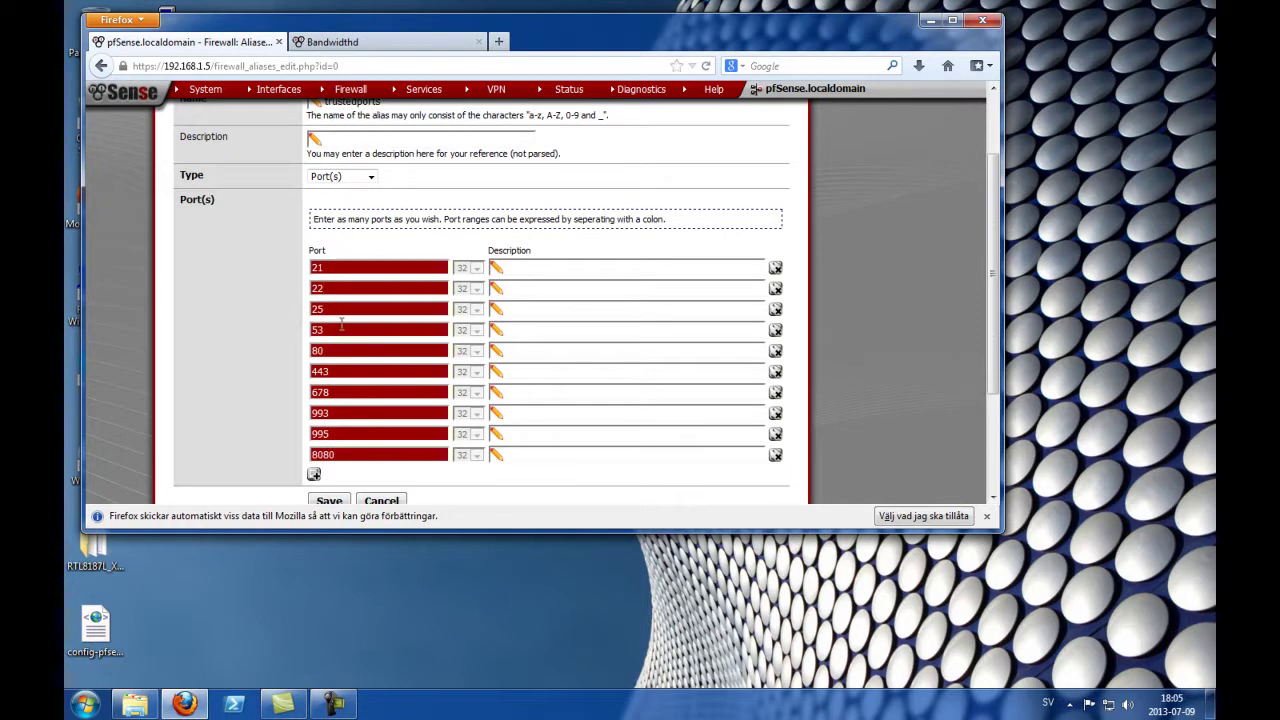
{"action": "left_click", "coordinate": [349, 432]}
{"action": "scroll", "coordinate": [271, 429], "scroll_direction": "down", "scroll_amount": 2}
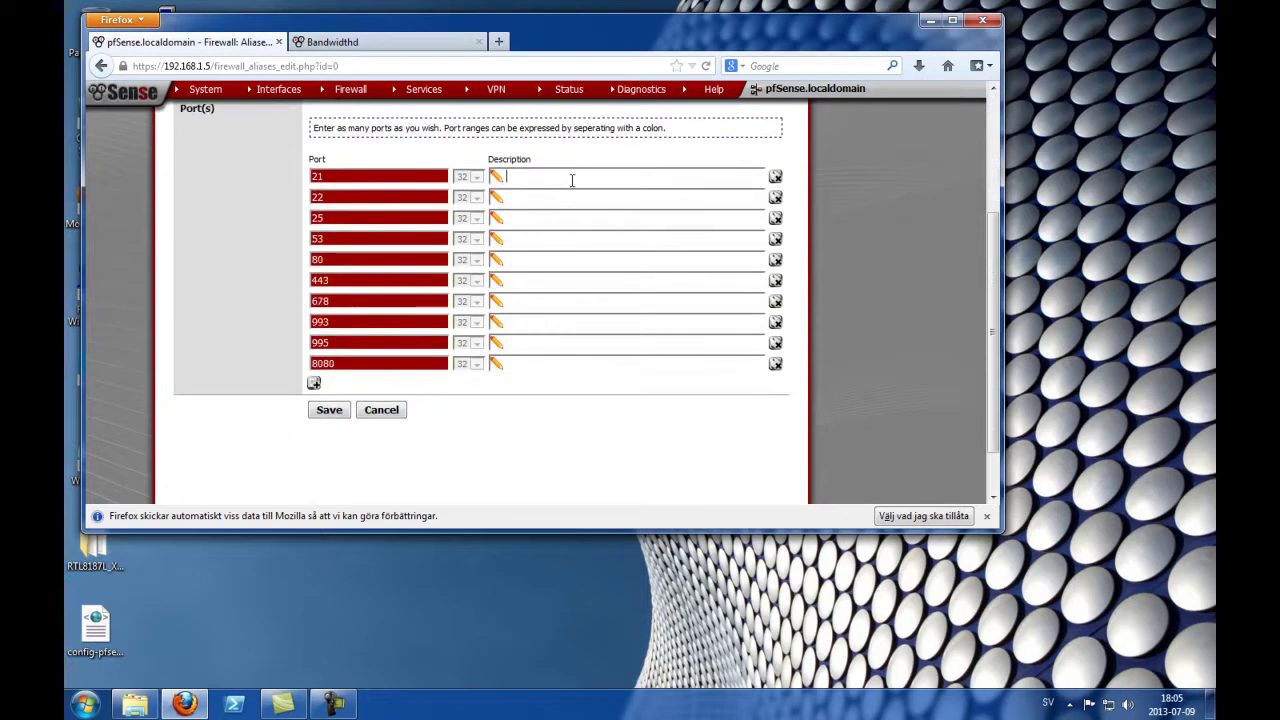
Describe port 21 as "trusted ports" in the alias, save it and apply the changes.
{"action": "type", "text": "tr"}
{"action": "left_click", "coordinate": [566, 193]}
{"action": "scroll", "coordinate": [221, 355], "scroll_direction": "up", "scroll_amount": 5}
{"action": "scroll", "coordinate": [216, 325], "scroll_direction": "down", "scroll_amount": 6}
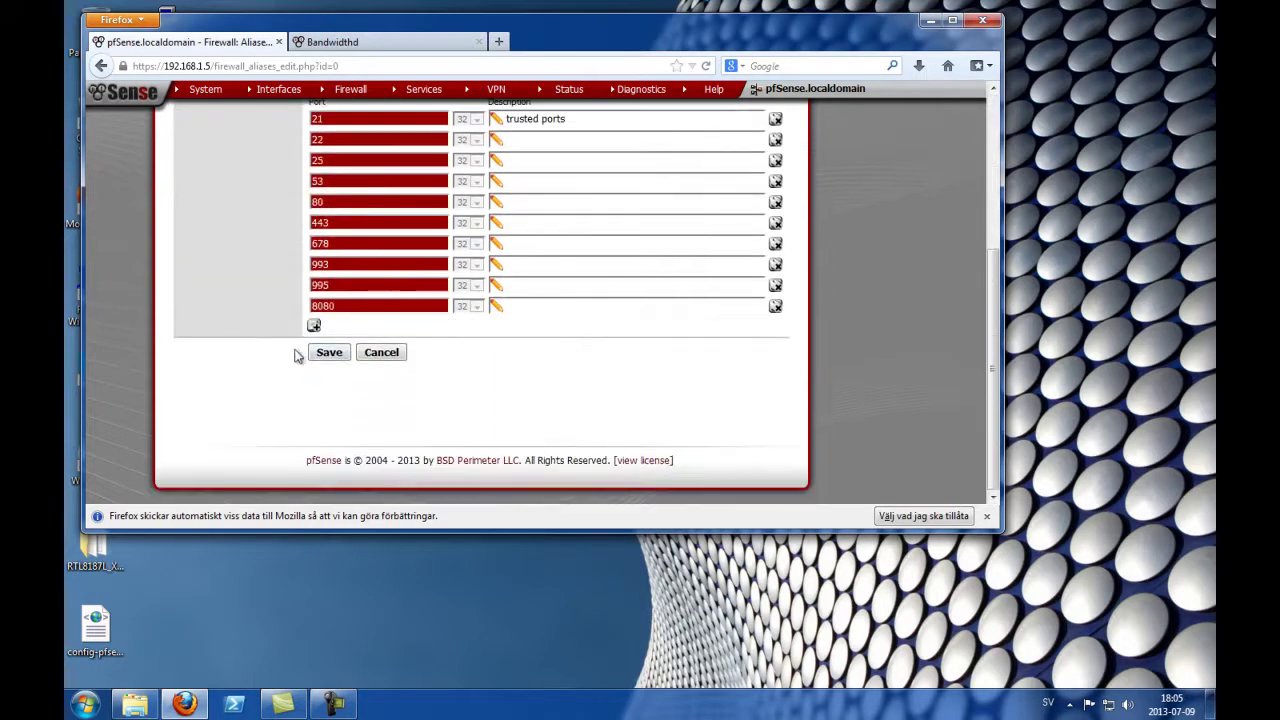
{"action": "left_click", "coordinate": [330, 355]}
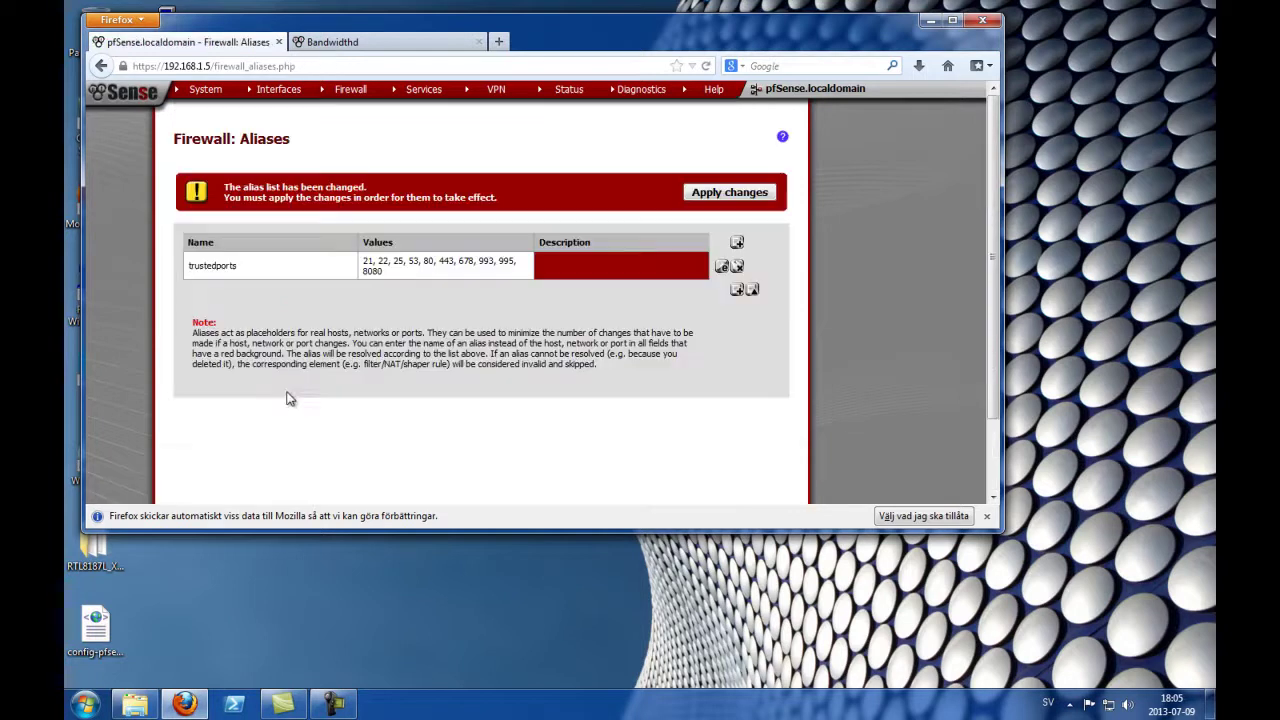
{"action": "left_click", "coordinate": [745, 194]}
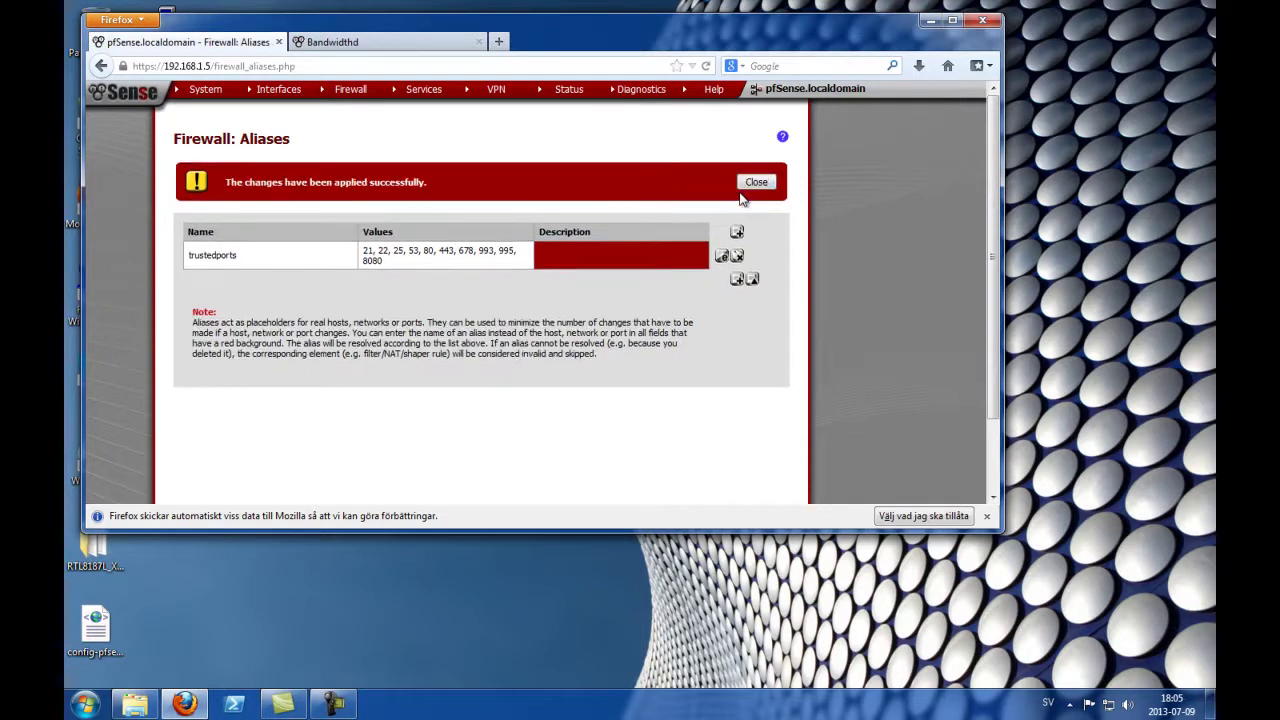
{"action": "left_click", "coordinate": [762, 184]}
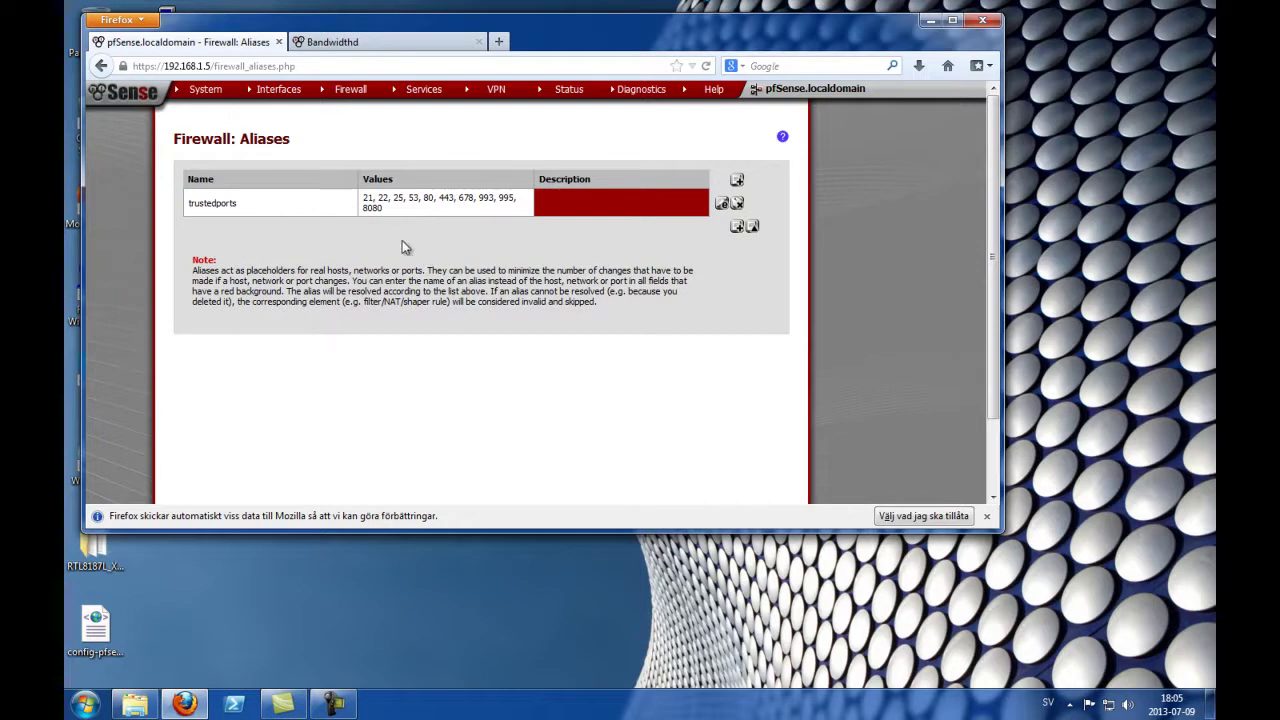
Open the "traffic allowed" rule from the LAN firewall rules for editing.
{"action": "mouse_move", "coordinate": [356, 96]}
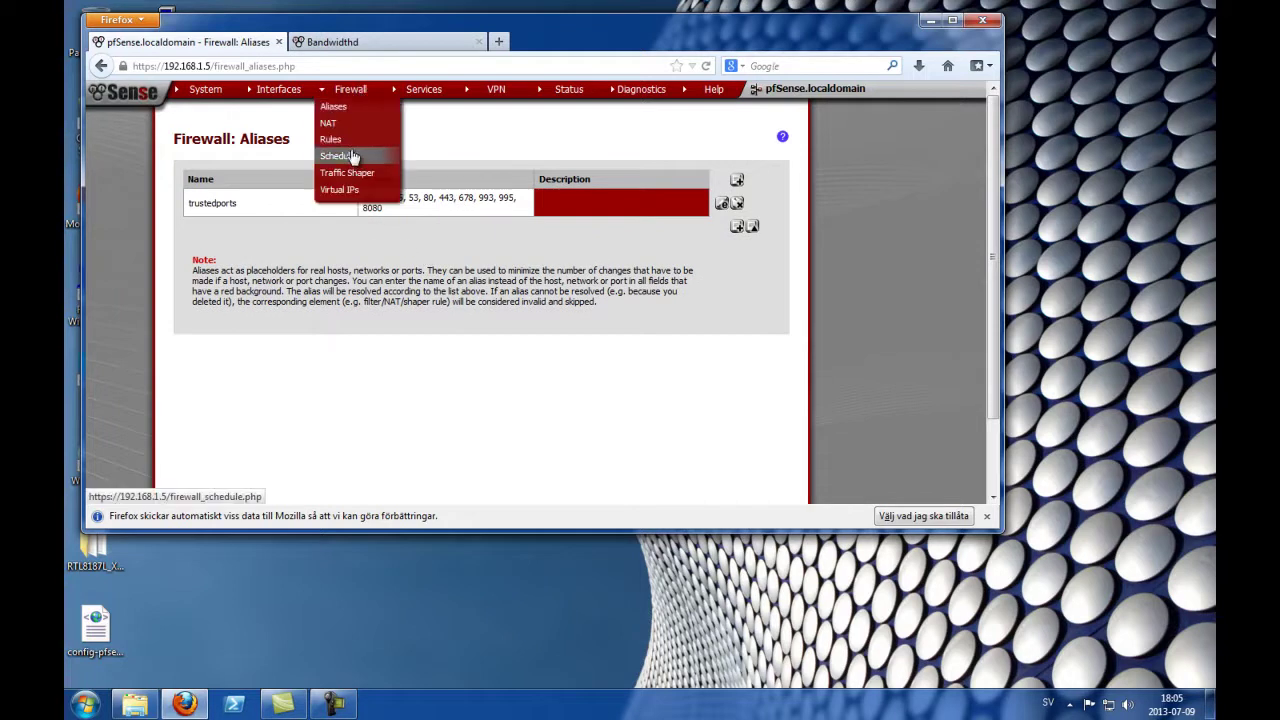
{"action": "left_click", "coordinate": [350, 141]}
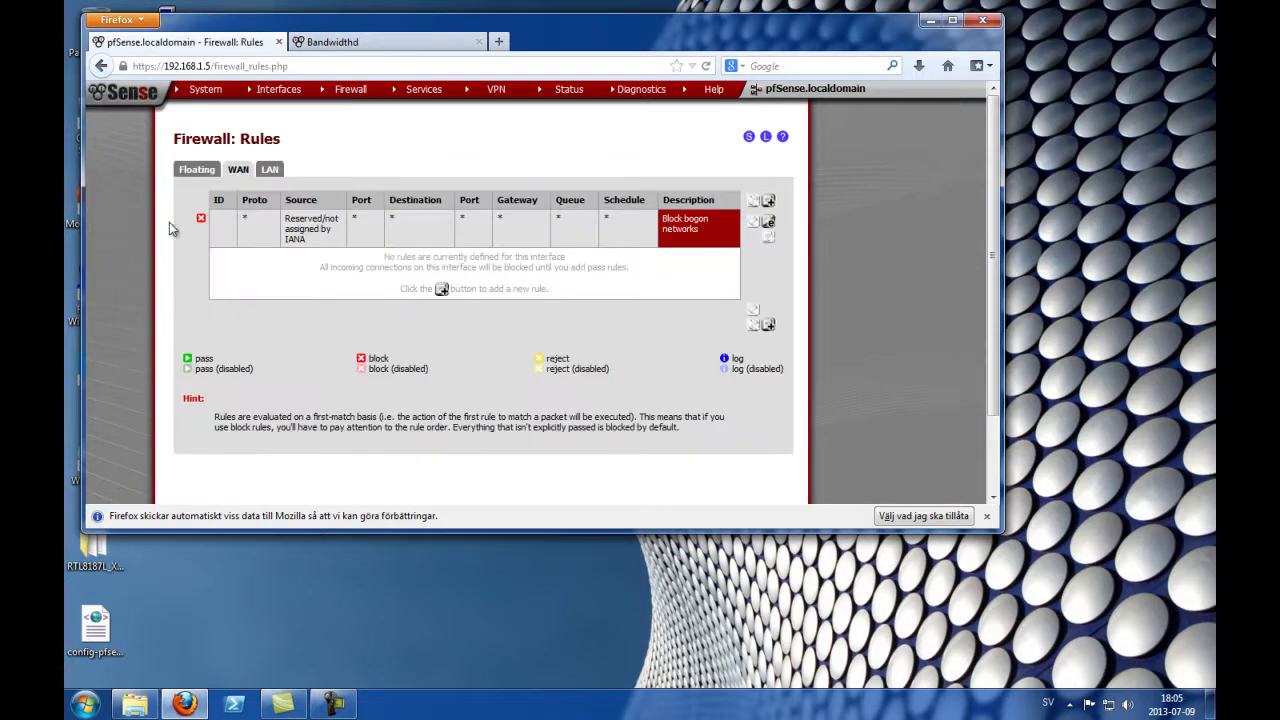
{"action": "left_click", "coordinate": [270, 169]}
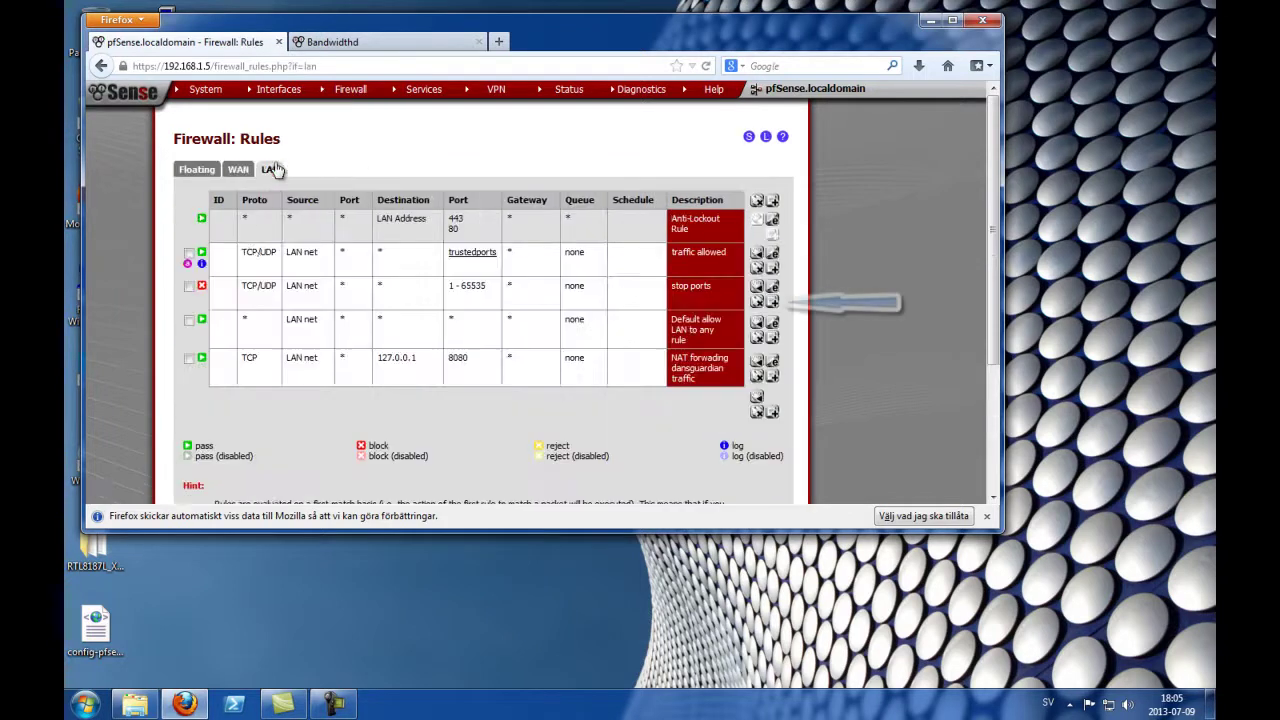
{"action": "left_click", "coordinate": [775, 258]}
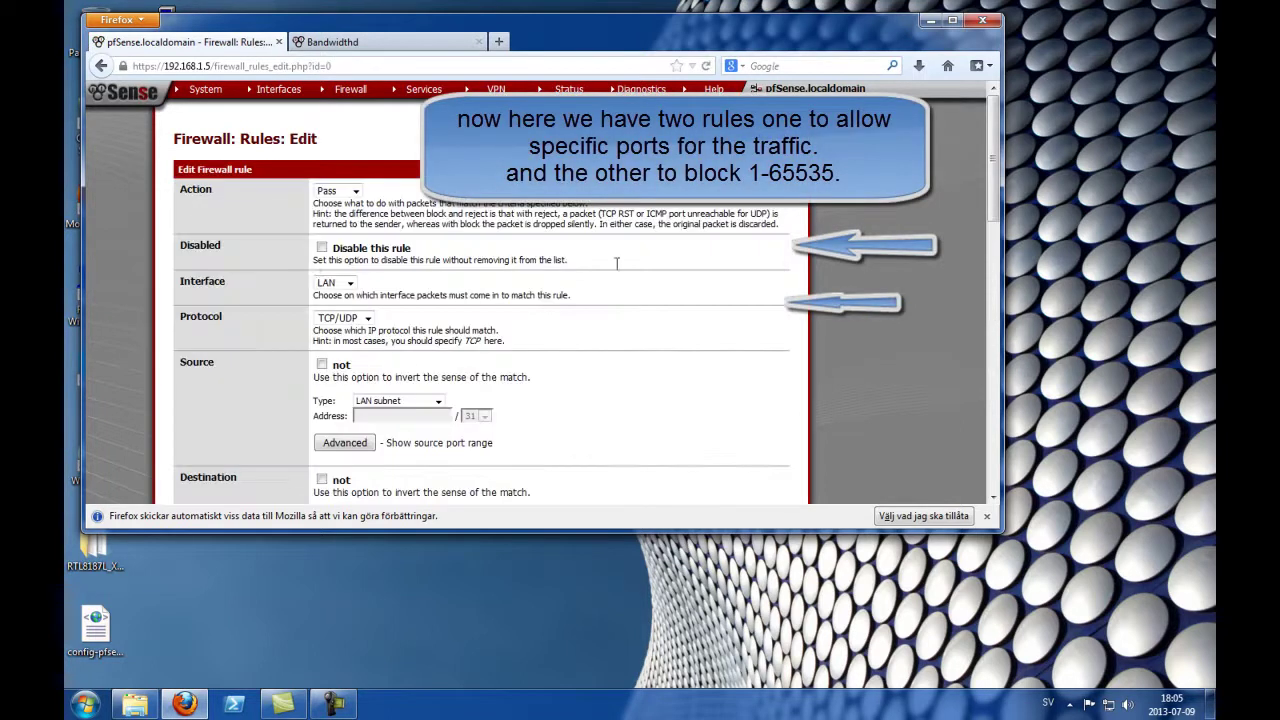
Check the rule's action, protocol and source type, keeping Pass, TCP/UDP and LAN subnet.
{"action": "left_click", "coordinate": [354, 191]}
{"action": "left_click", "coordinate": [330, 203]}
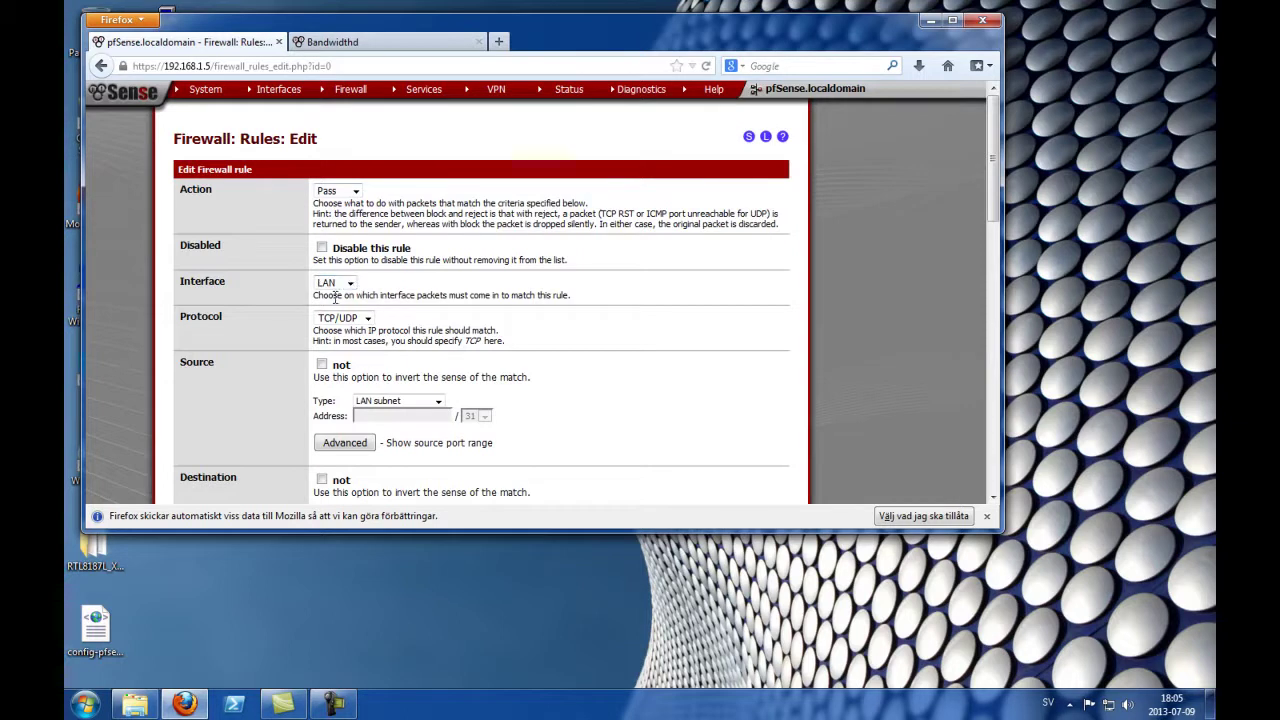
{"action": "left_click", "coordinate": [365, 318]}
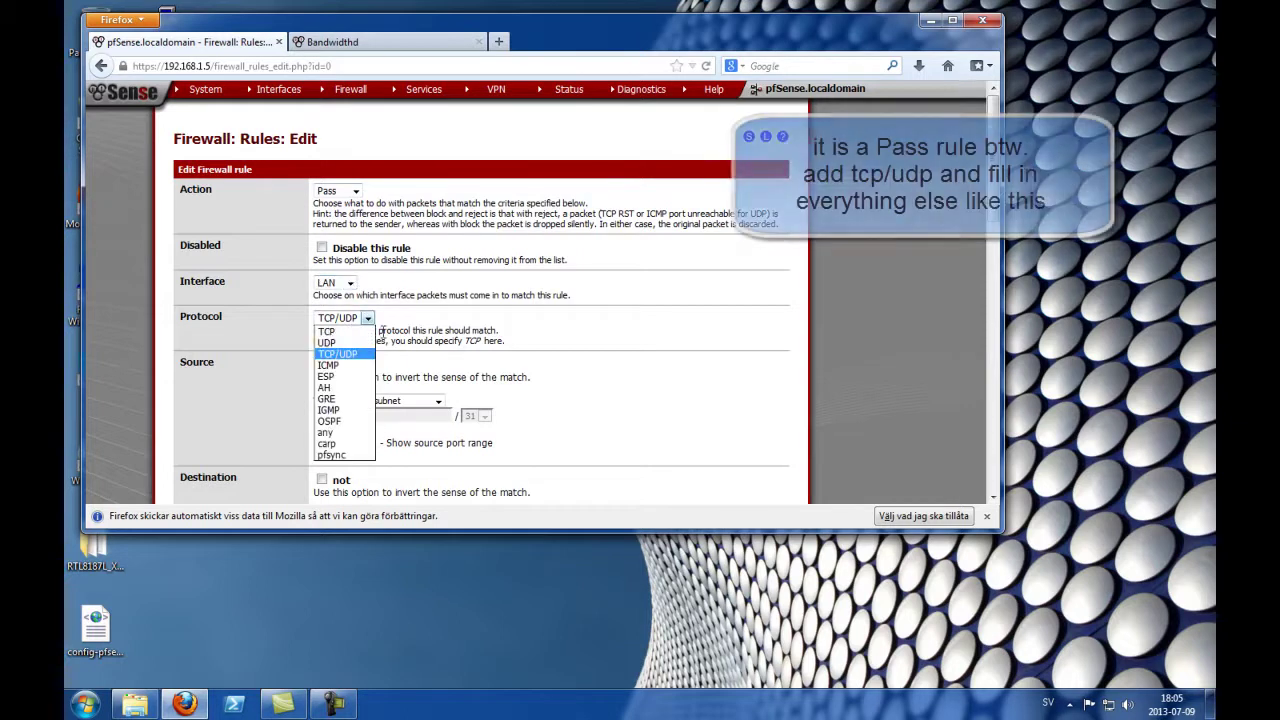
{"action": "left_click", "coordinate": [557, 351]}
{"action": "scroll", "coordinate": [270, 400], "scroll_direction": "down", "scroll_amount": 4}
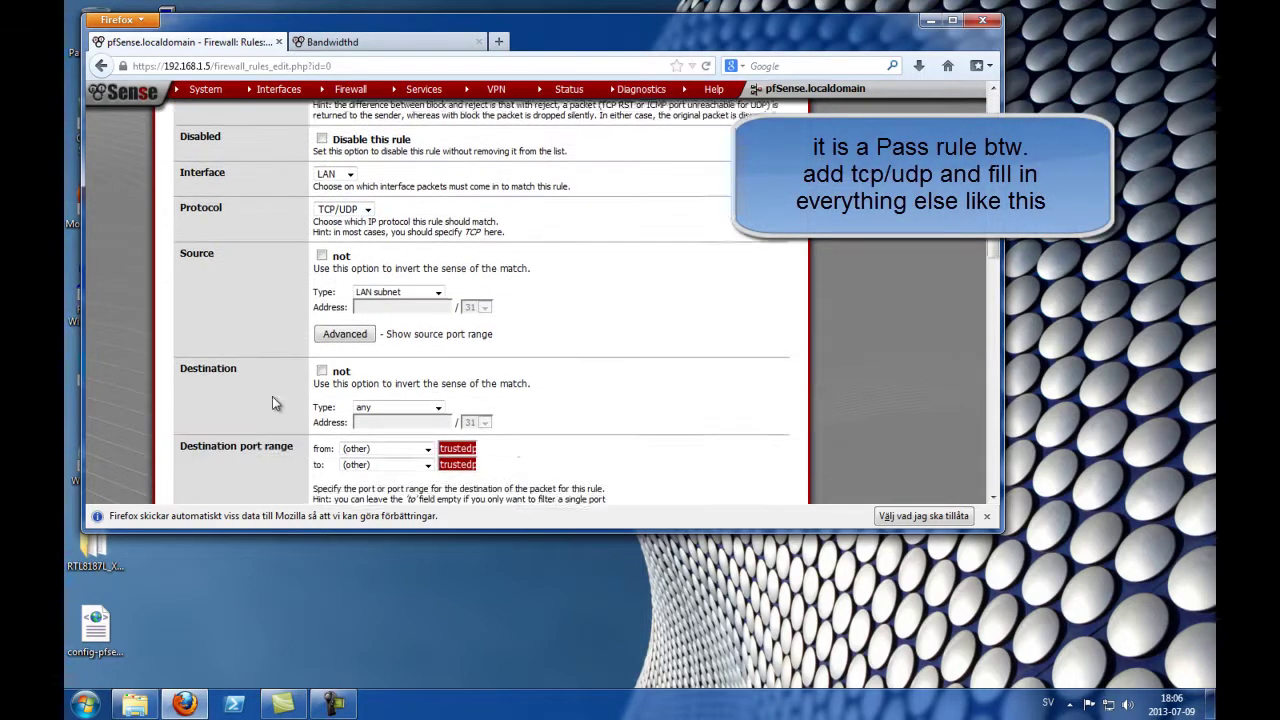
{"action": "left_click", "coordinate": [438, 221]}
{"action": "left_click", "coordinate": [559, 223]}
Clear the rule's destination port range and enter the trustedports alias as both its from and to values.
{"action": "double_click", "coordinate": [470, 375]}
{"action": "key", "text": "BackSpace"}
{"action": "key", "text": "BackSpace"}
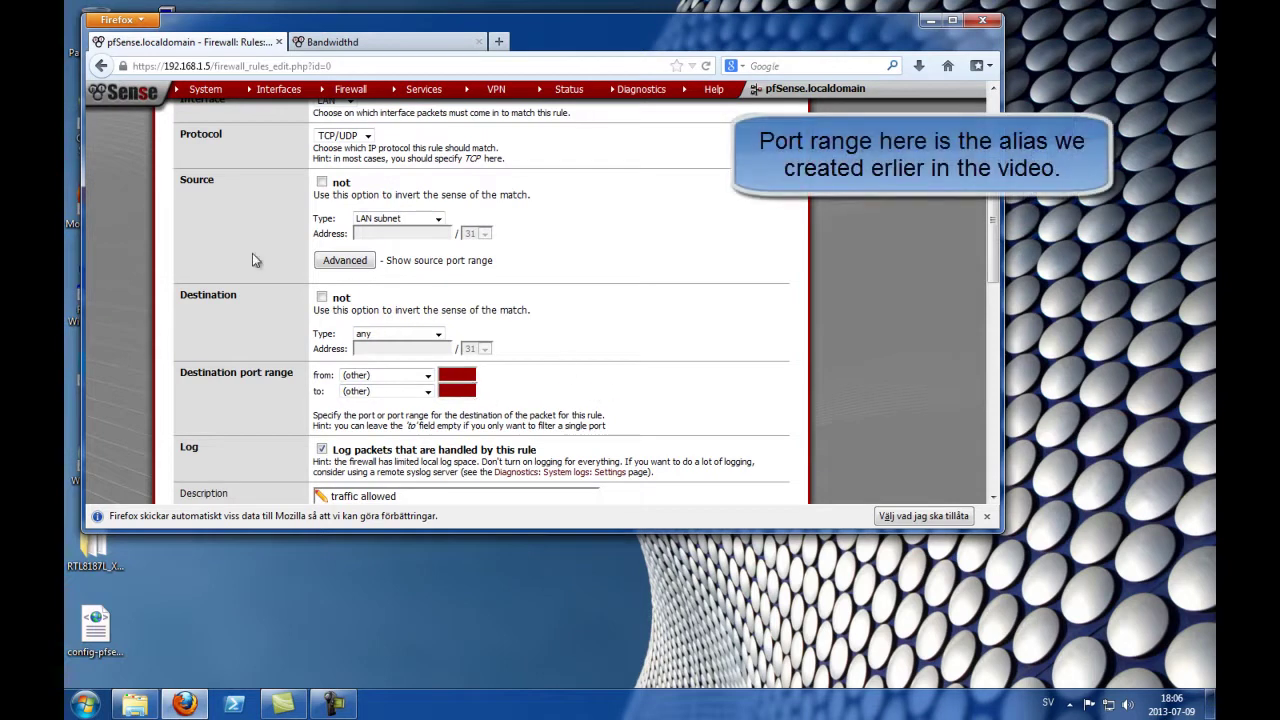
{"action": "scroll", "coordinate": [245, 282], "scroll_direction": "up", "scroll_amount": 2}
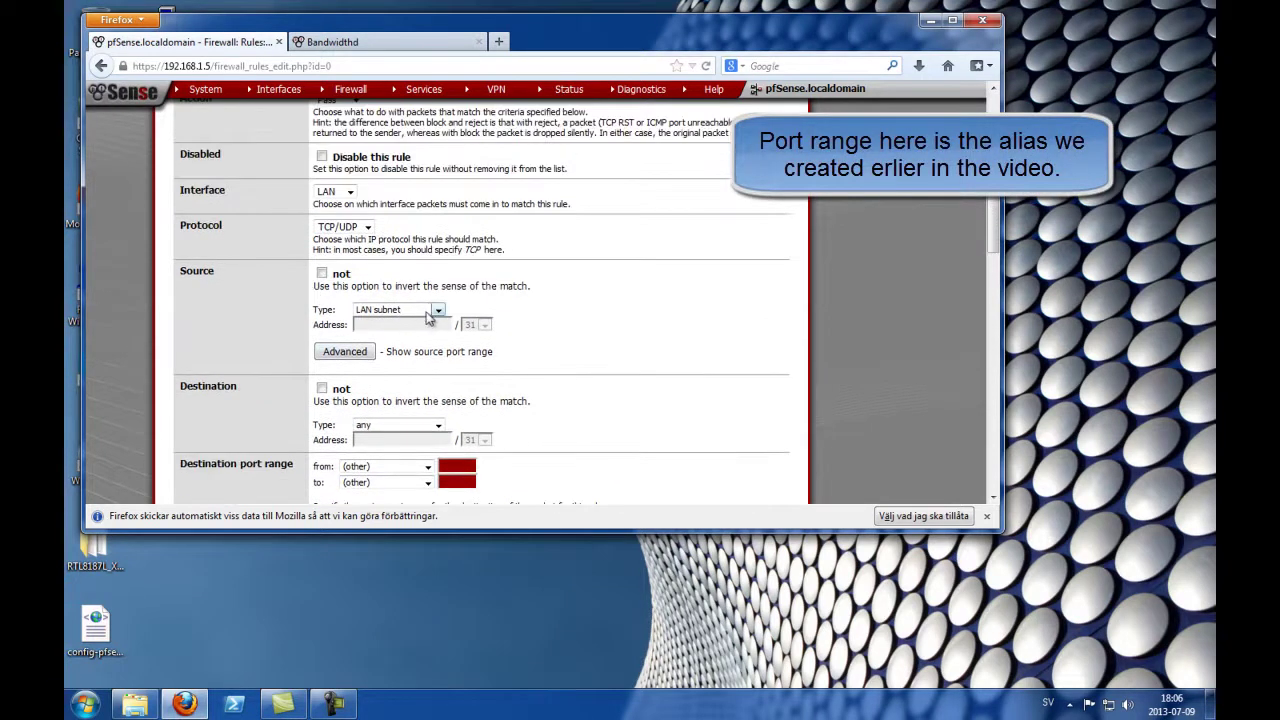
{"action": "scroll", "coordinate": [314, 414], "scroll_direction": "down", "scroll_amount": 2}
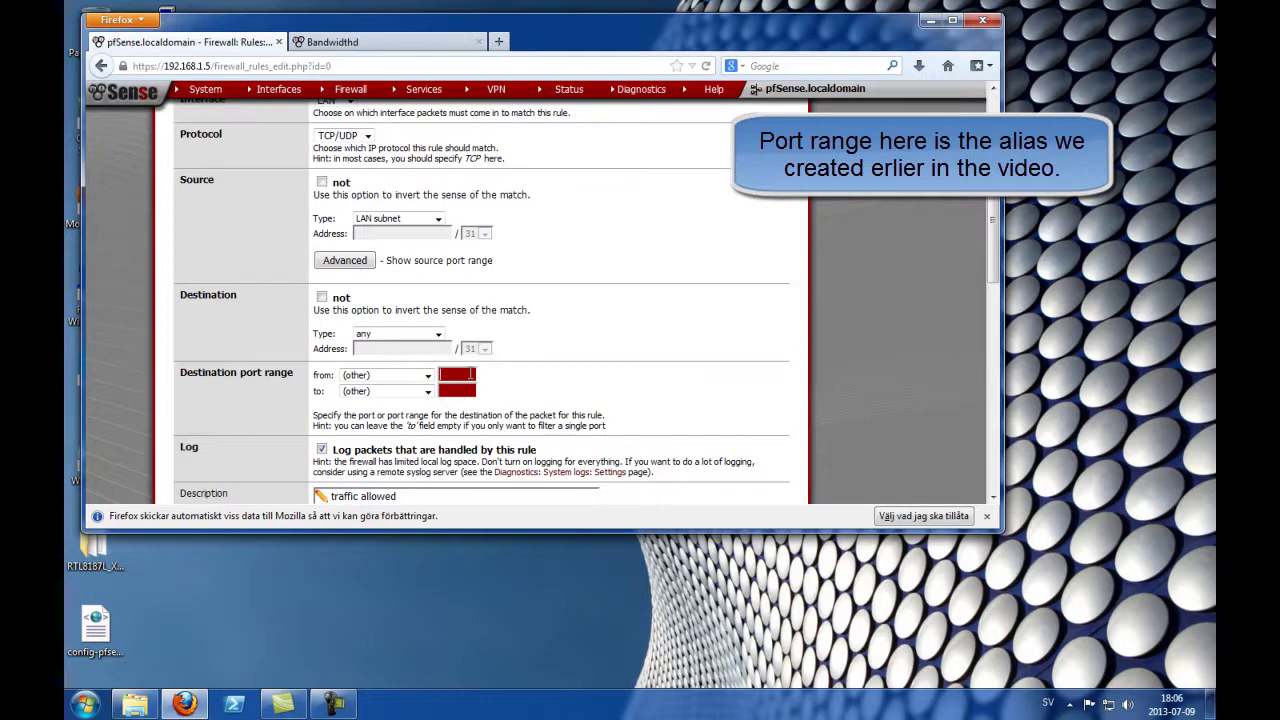
{"action": "left_click", "coordinate": [470, 374]}
{"action": "key", "text": "Down"}
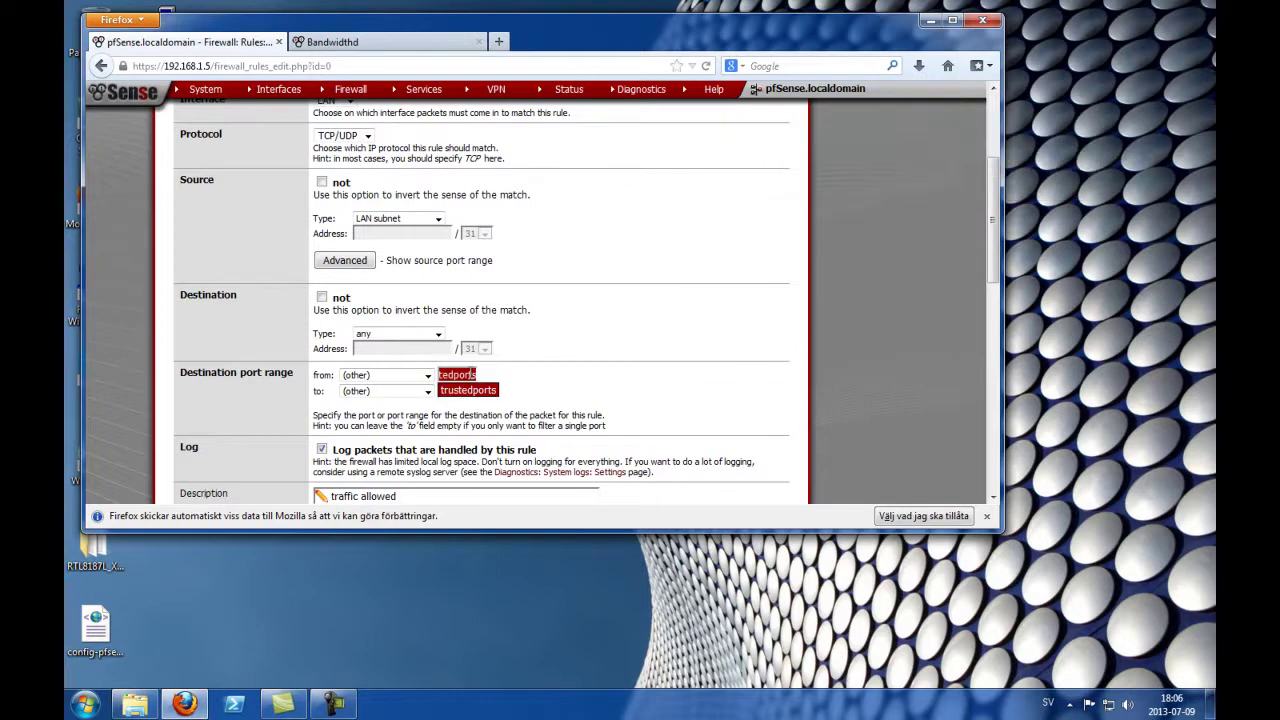
{"action": "key", "text": "Return"}
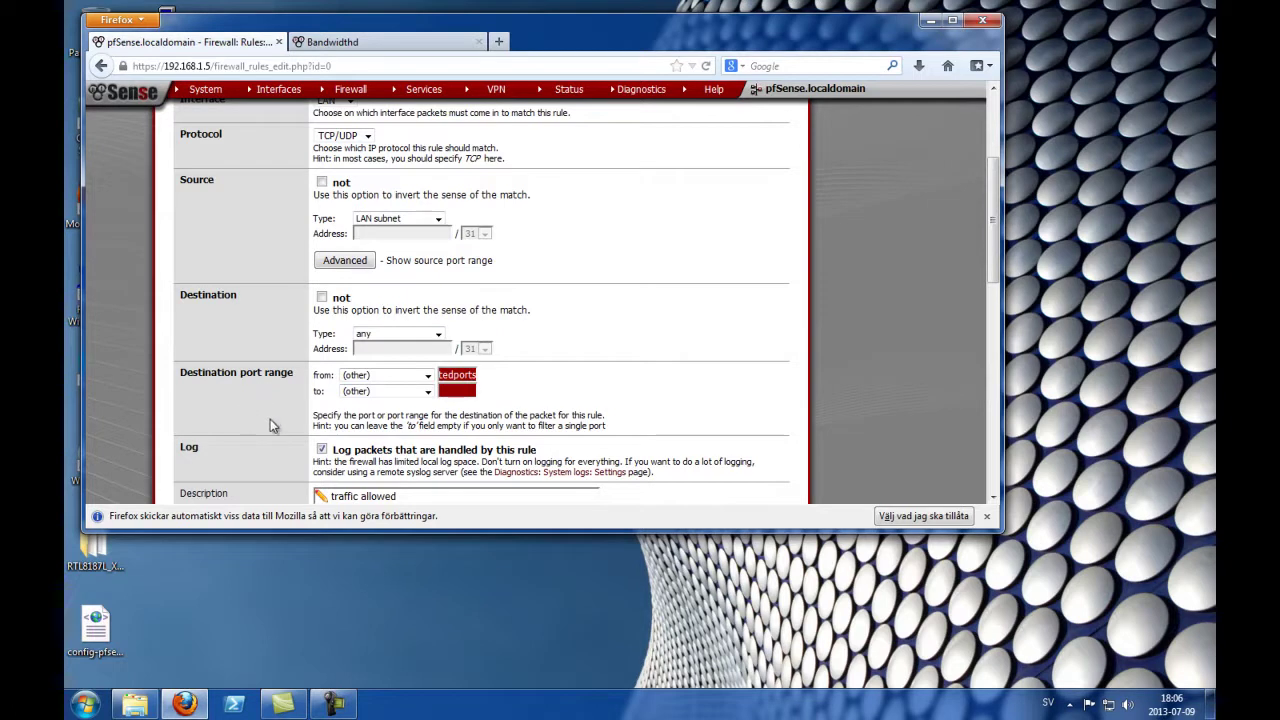
{"action": "left_click", "coordinate": [444, 390]}
{"action": "key", "text": "Down"}
{"action": "key", "text": "Return"}
Review the rule's logging, description and advanced features, including the In/Out limiters and Layer7 container.
{"action": "scroll", "coordinate": [280, 416], "scroll_direction": "down", "scroll_amount": 2}
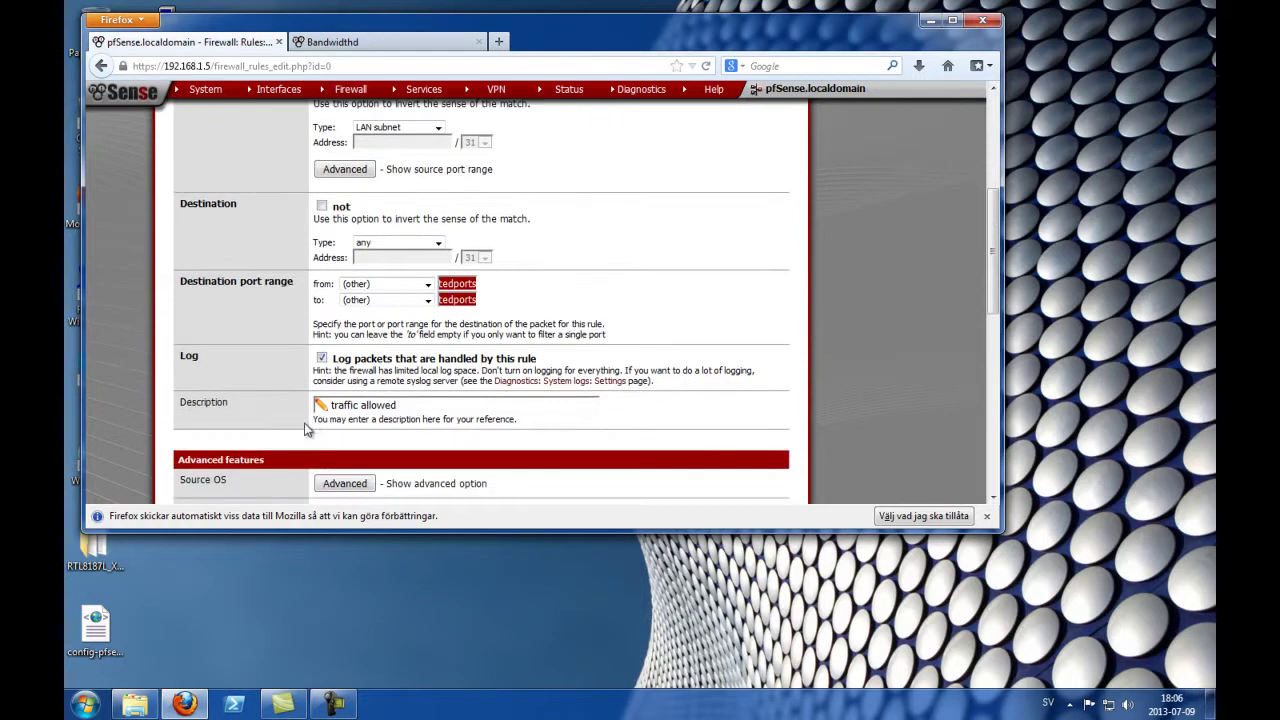
{"action": "left_click", "coordinate": [428, 404]}
{"action": "left_click", "coordinate": [270, 392]}
{"action": "scroll", "coordinate": [276, 404], "scroll_direction": "down", "scroll_amount": 1}
{"action": "scroll", "coordinate": [277, 410], "scroll_direction": "down", "scroll_amount": 4}
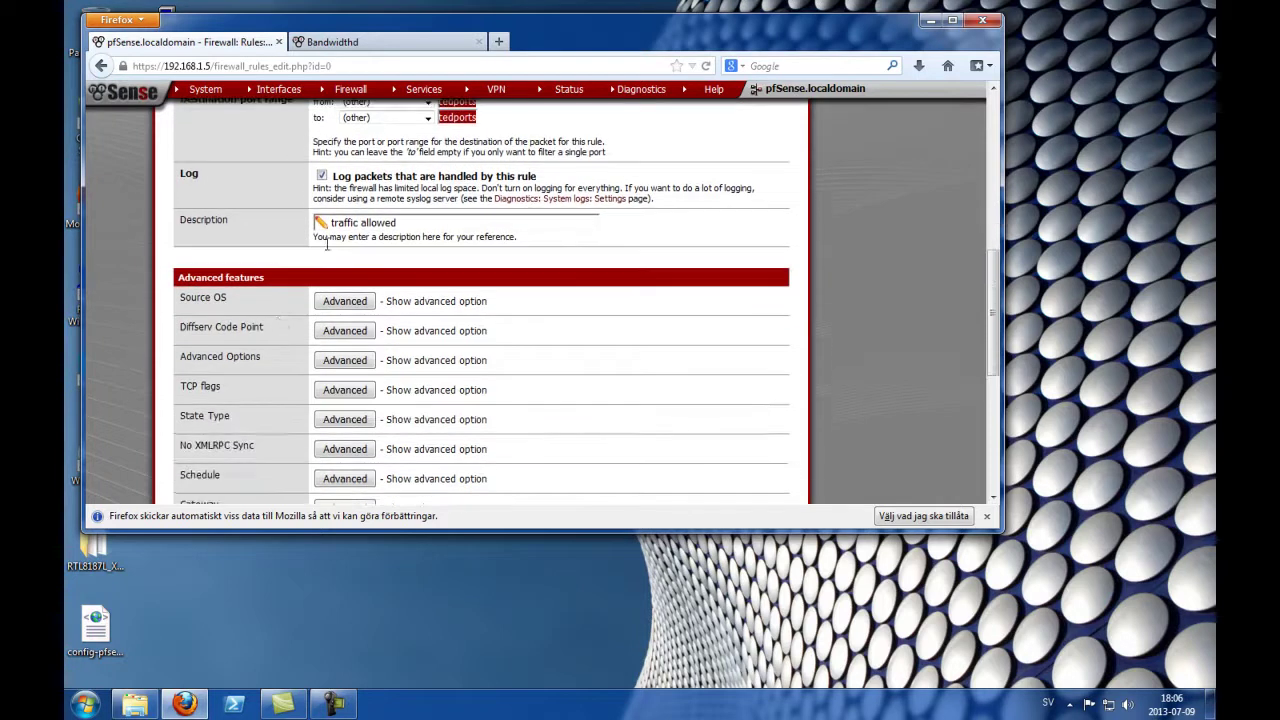
{"action": "scroll", "coordinate": [262, 318], "scroll_direction": "down", "scroll_amount": 4}
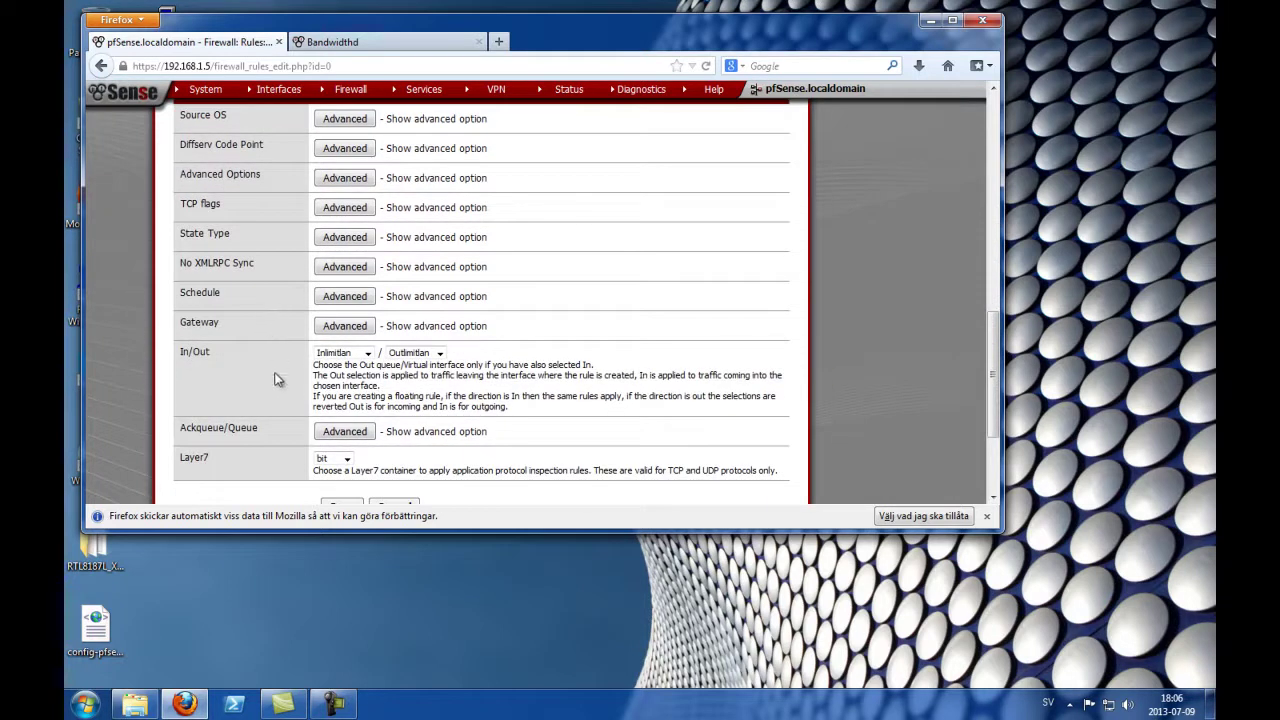
{"action": "scroll", "coordinate": [254, 369], "scroll_direction": "down", "scroll_amount": 2}
{"action": "scroll", "coordinate": [244, 369], "scroll_direction": "up", "scroll_amount": 4}
{"action": "scroll", "coordinate": [244, 370], "scroll_direction": "up", "scroll_amount": 6}
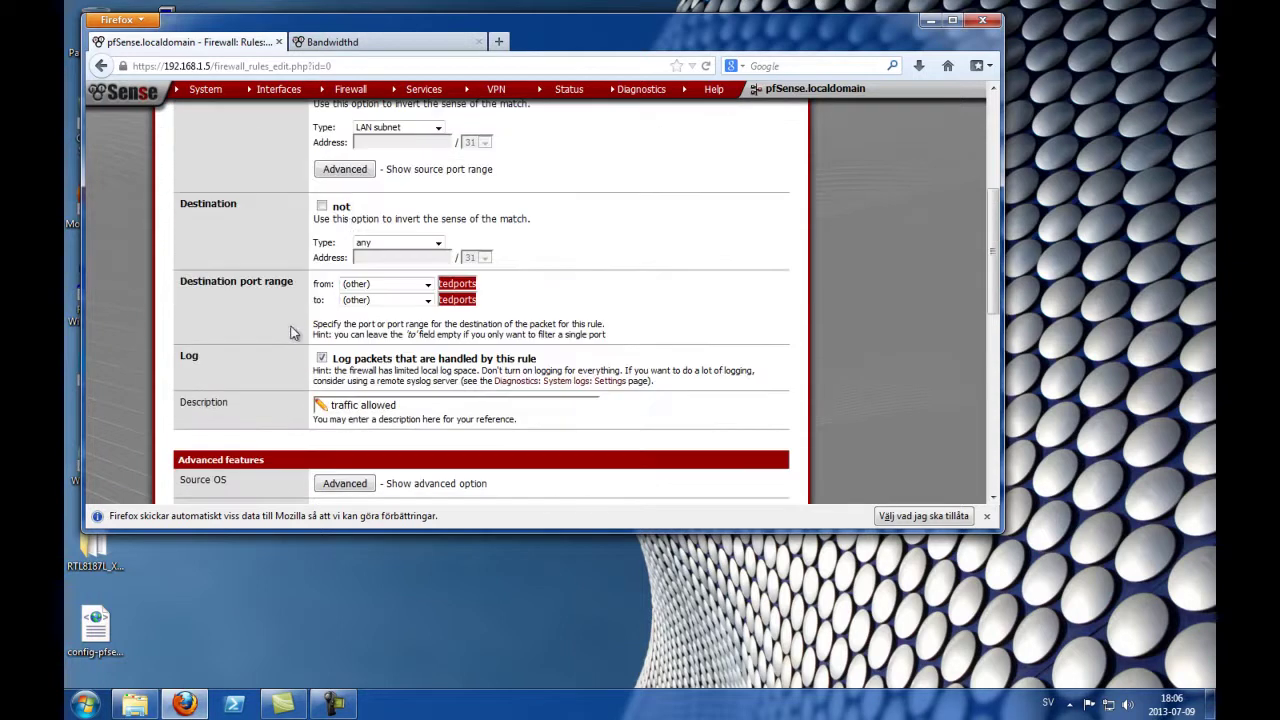
{"action": "scroll", "coordinate": [270, 437], "scroll_direction": "down", "scroll_amount": 2}
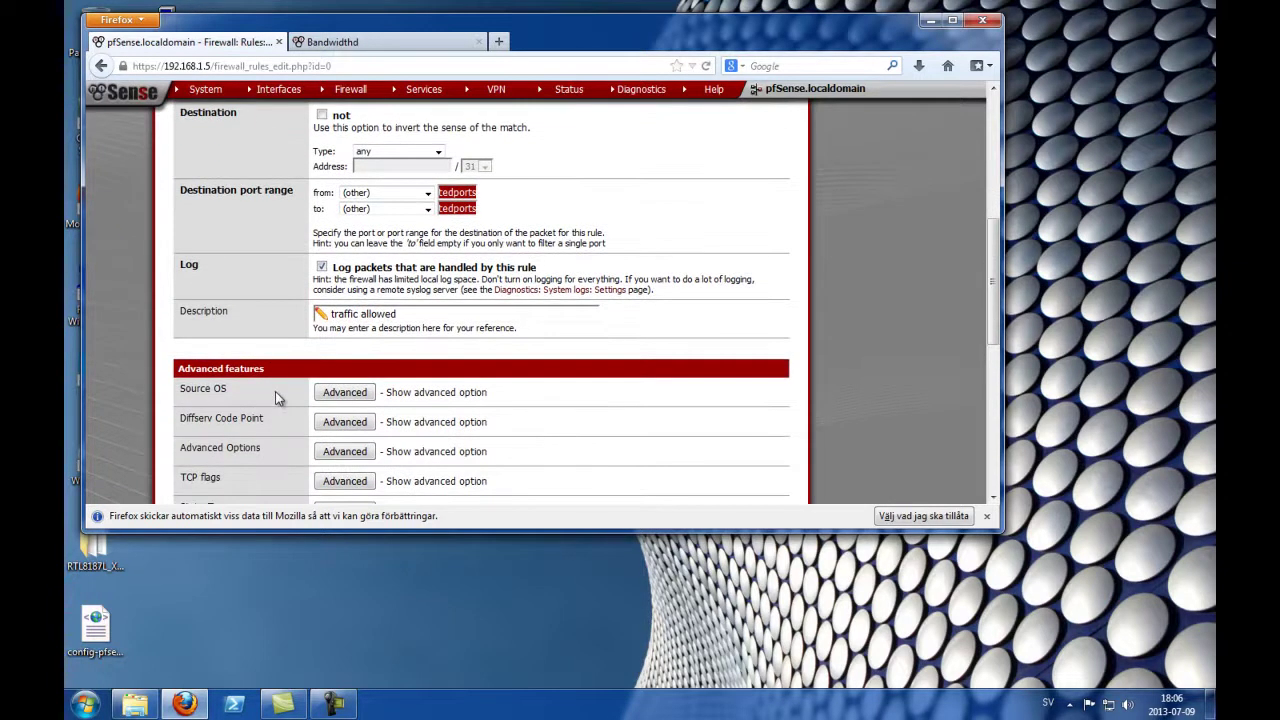
{"action": "scroll", "coordinate": [277, 397], "scroll_direction": "up", "scroll_amount": 4}
{"action": "scroll", "coordinate": [240, 408], "scroll_direction": "up", "scroll_amount": 3}
Save the "traffic allowed" rule and apply the firewall changes.
{"action": "scroll", "coordinate": [241, 406], "scroll_direction": "down", "scroll_amount": 16}
{"action": "left_click", "coordinate": [341, 352]}
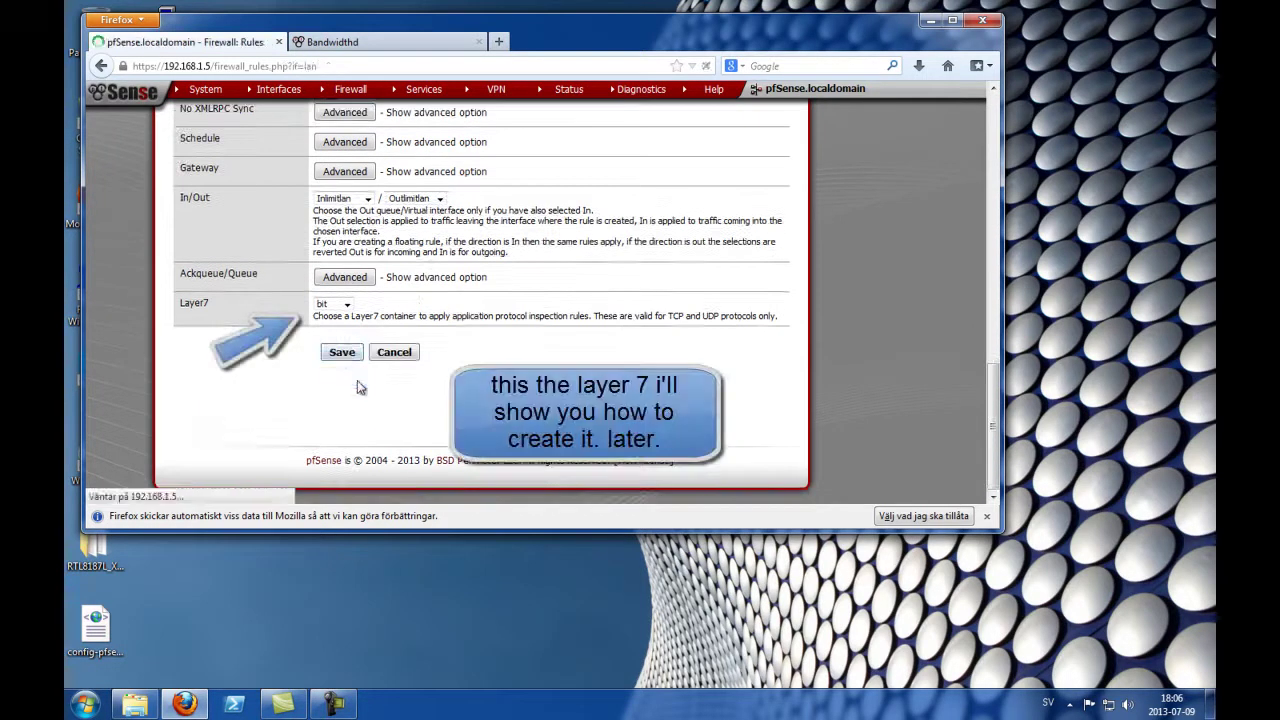
{"action": "left_click", "coordinate": [731, 194]}
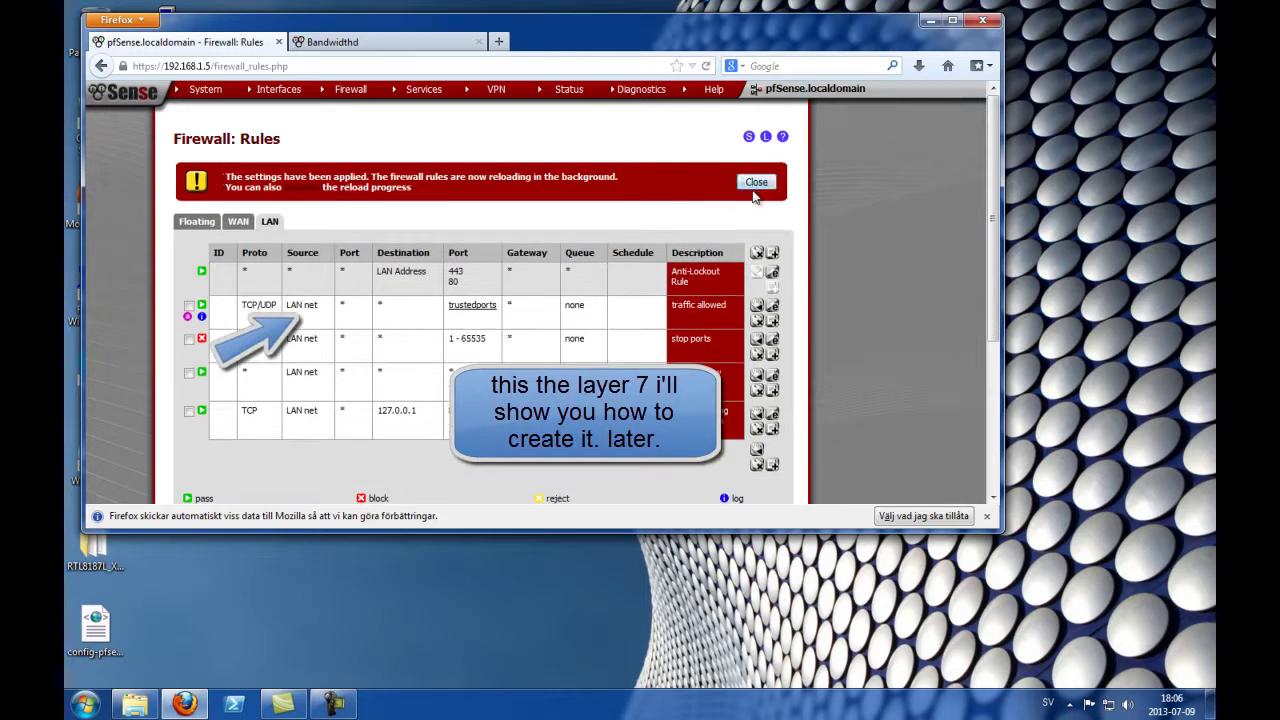
Open the bit container in the traffic shaper's Layer7 settings and enter the name "bitorrent block" and description "bittorrent".
{"action": "mouse_move", "coordinate": [352, 89]}
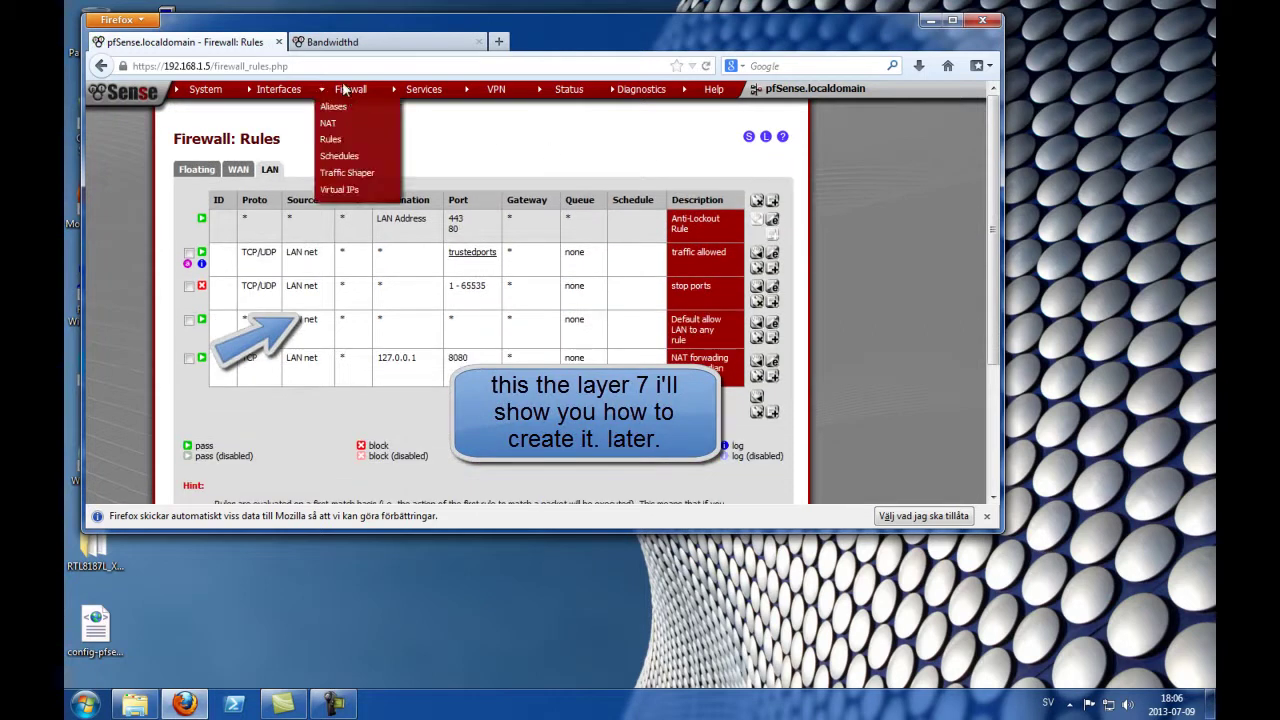
{"action": "left_click", "coordinate": [375, 175]}
{"action": "left_click", "coordinate": [370, 171]}
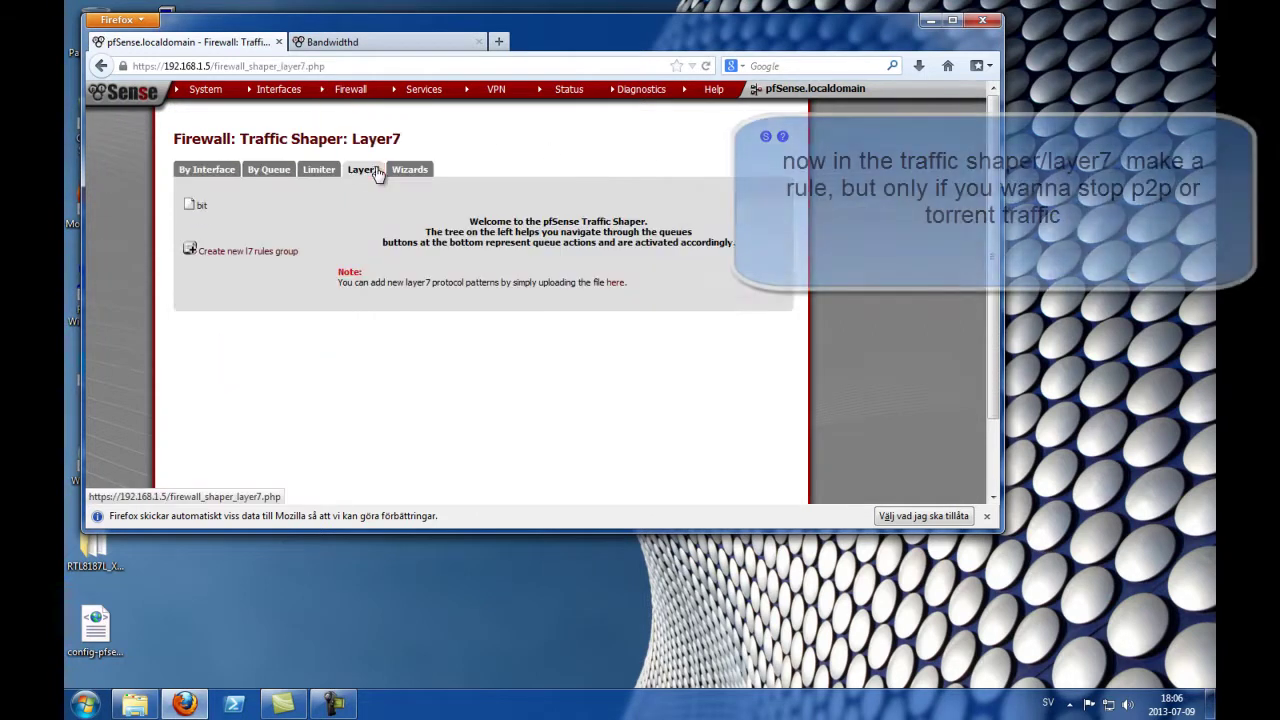
{"action": "left_click", "coordinate": [196, 207]}
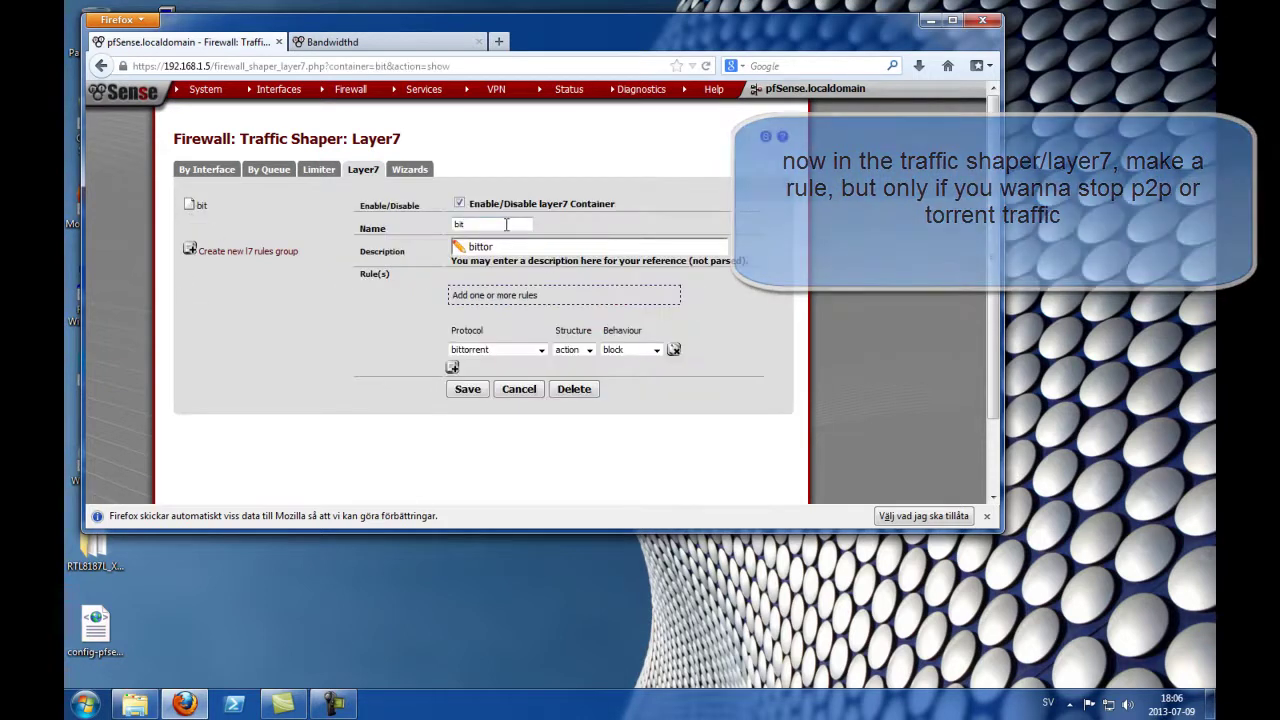
{"action": "type", "text": "orrent block"}
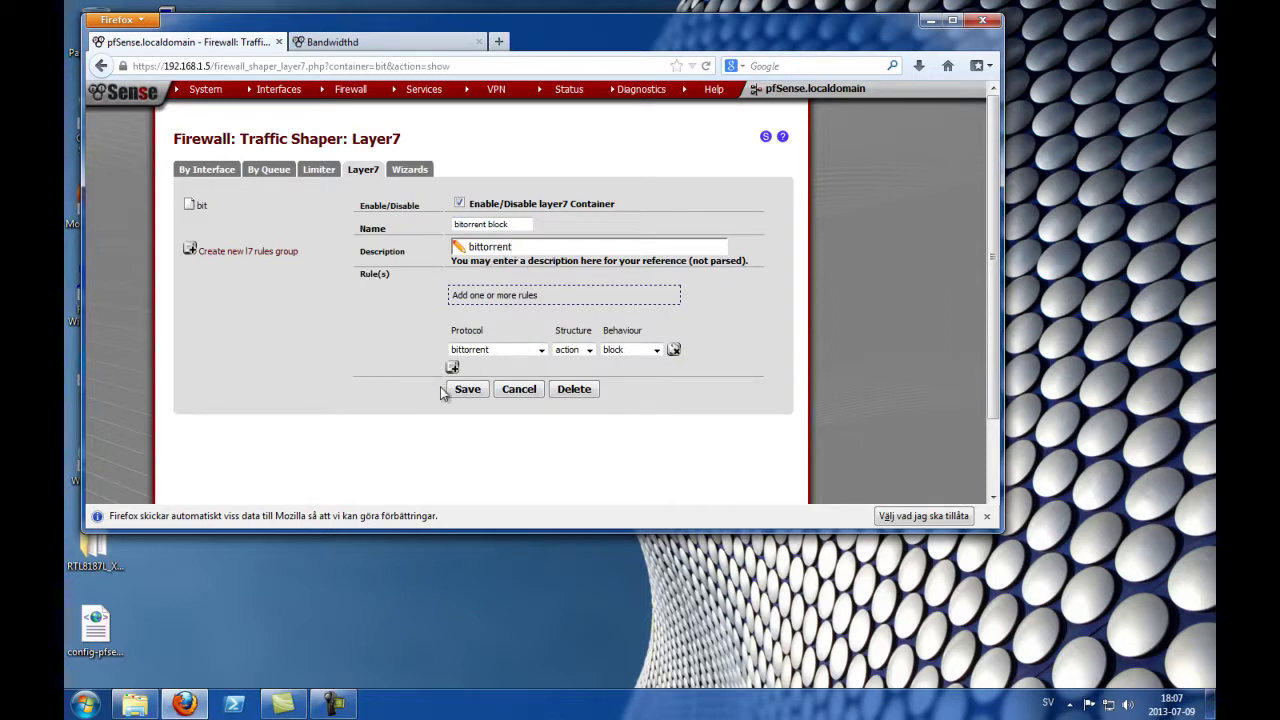
Check the behaviour and protocol options of the bittorrent block rule and try to save the Layer7 container.
{"action": "left_click", "coordinate": [657, 349]}
{"action": "left_click", "coordinate": [693, 407]}
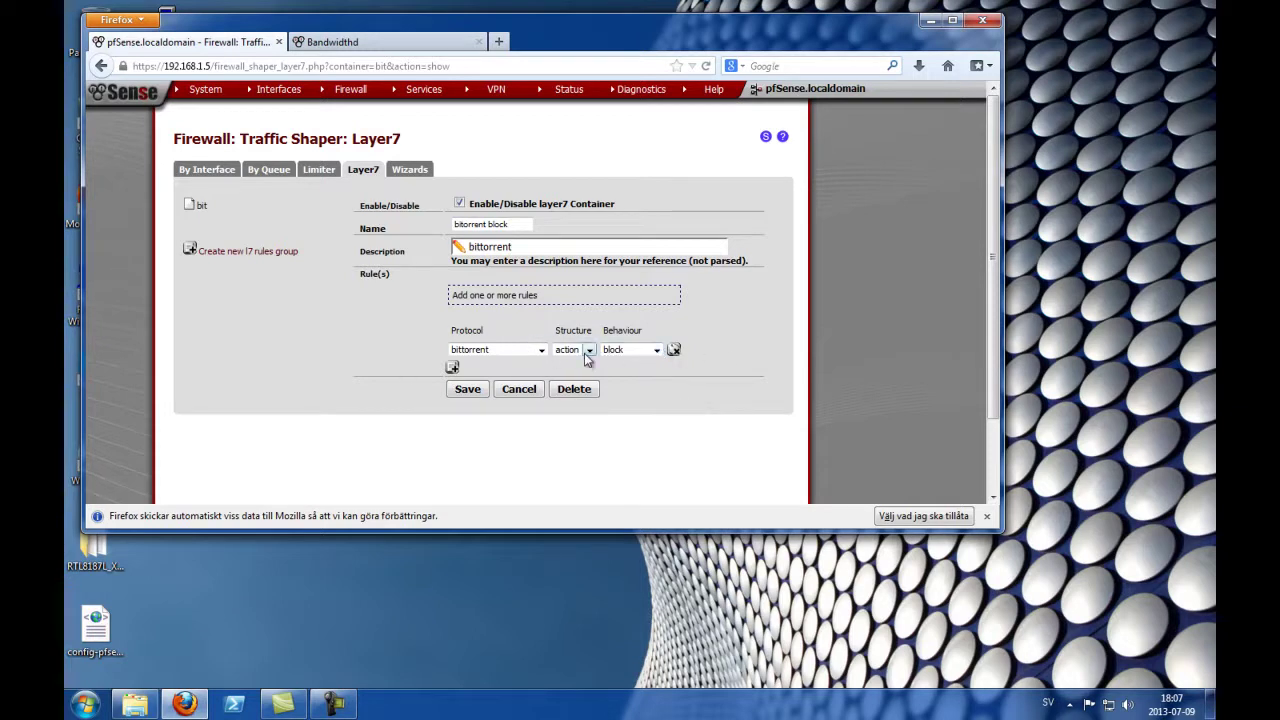
{"action": "left_click", "coordinate": [498, 357]}
{"action": "left_click", "coordinate": [519, 499]}
{"action": "left_click", "coordinate": [476, 397]}
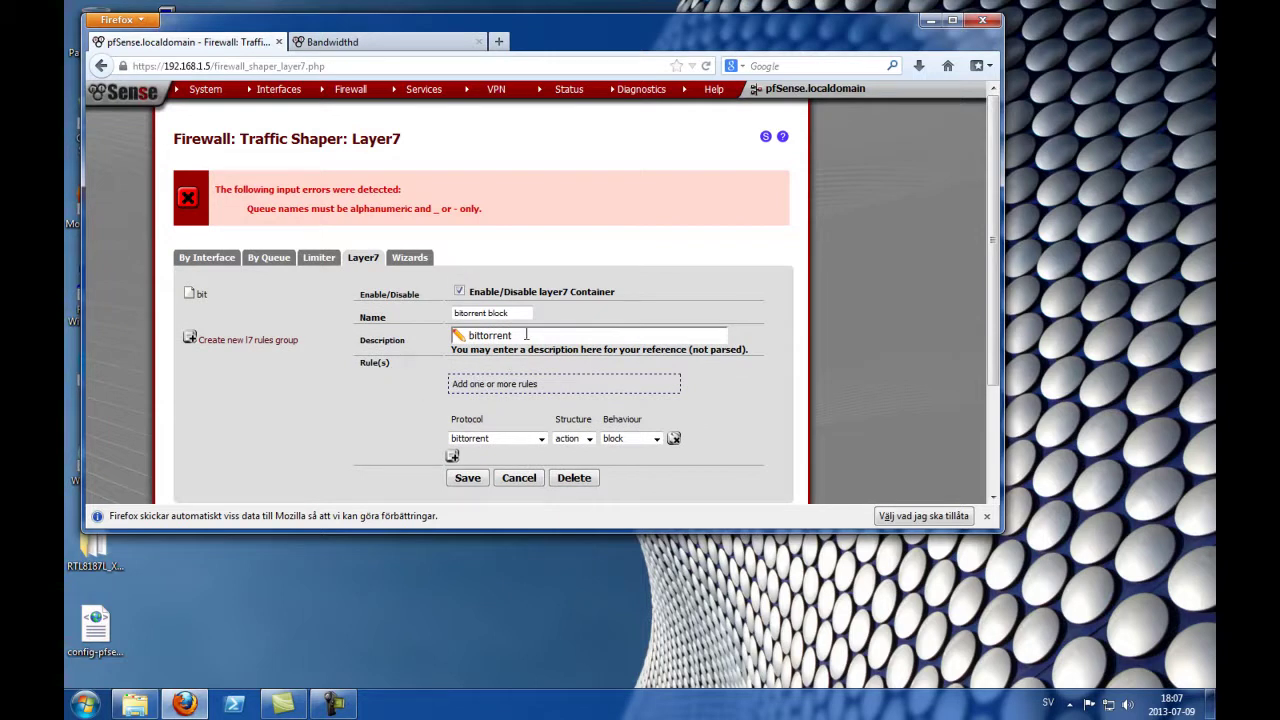
Correct the Layer7 container's name to "bitorrentblock", save it and apply the traffic shaper changes.
{"action": "left_click", "coordinate": [487, 314]}
{"action": "key", "text": "BackSpace"}
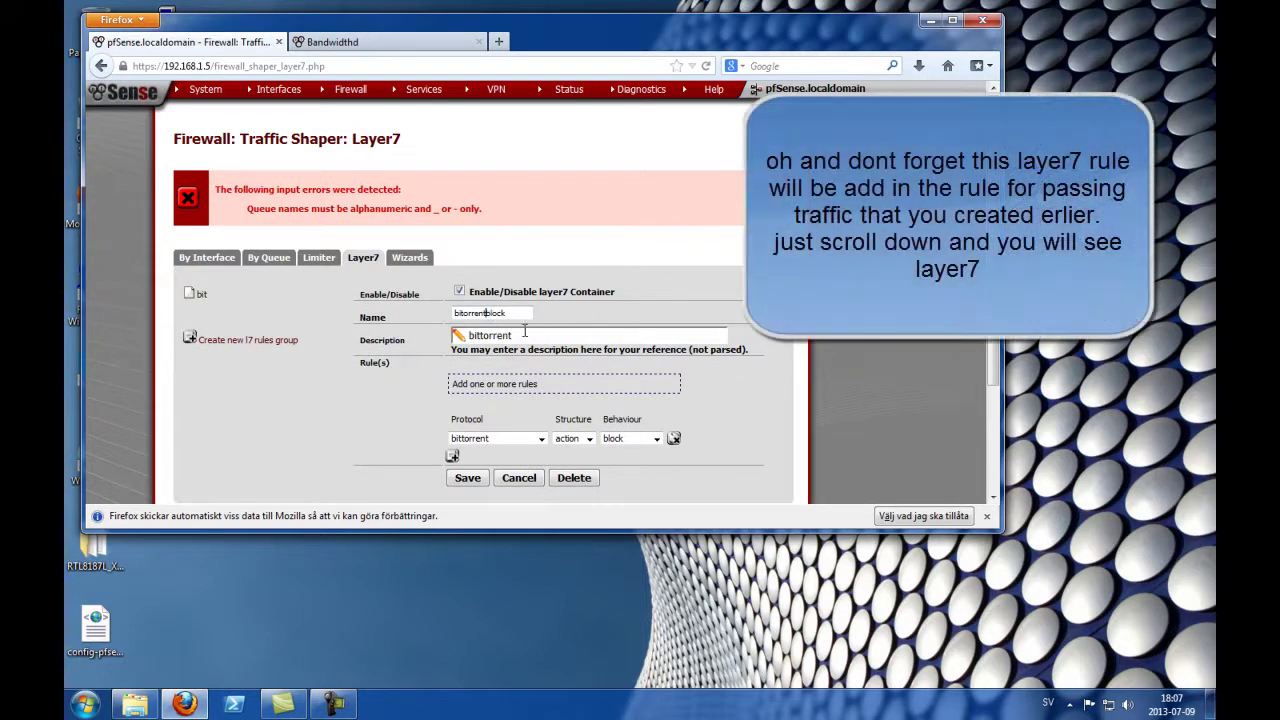
{"action": "scroll", "coordinate": [427, 412], "scroll_direction": "down", "scroll_amount": 3}
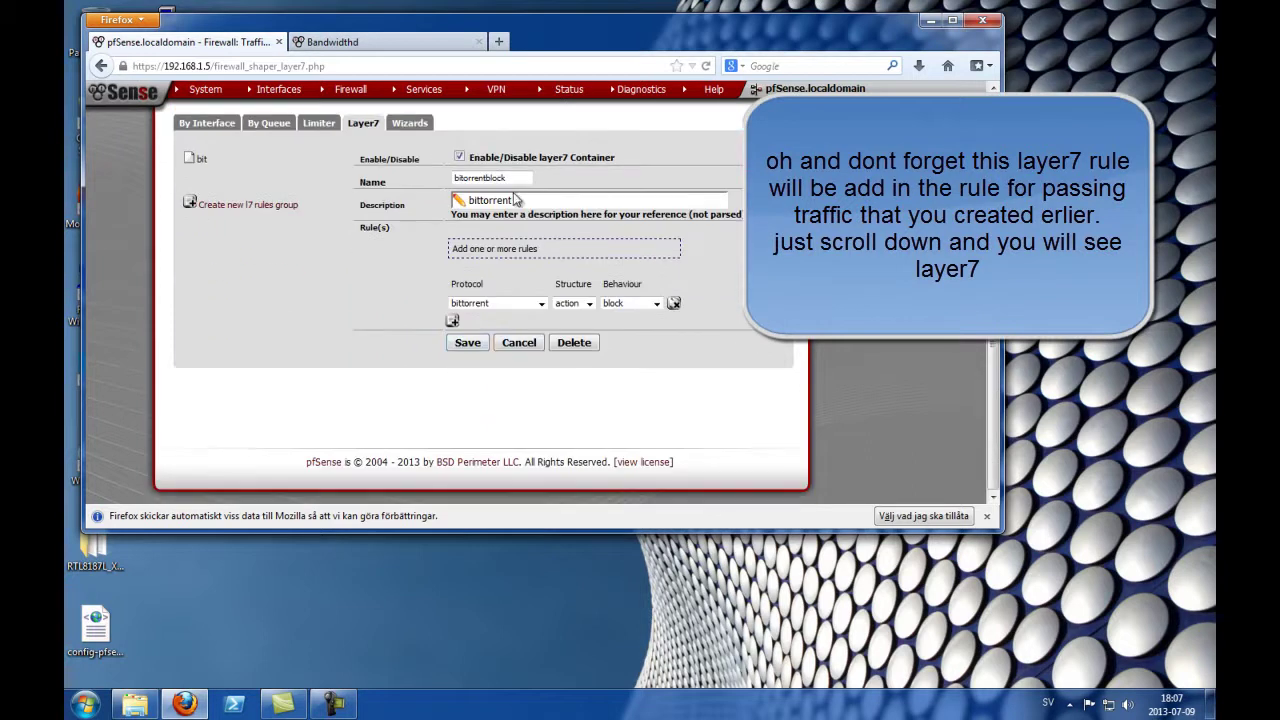
{"action": "left_click", "coordinate": [478, 344]}
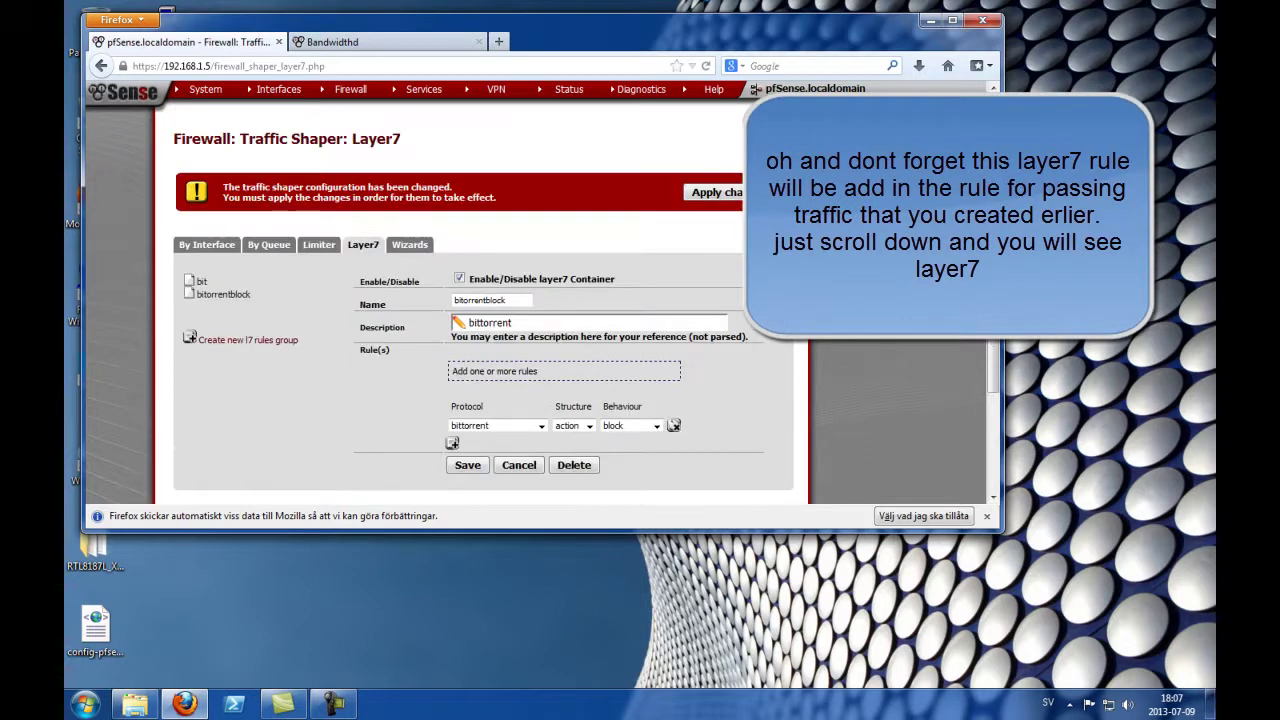
{"action": "left_click", "coordinate": [757, 190]}
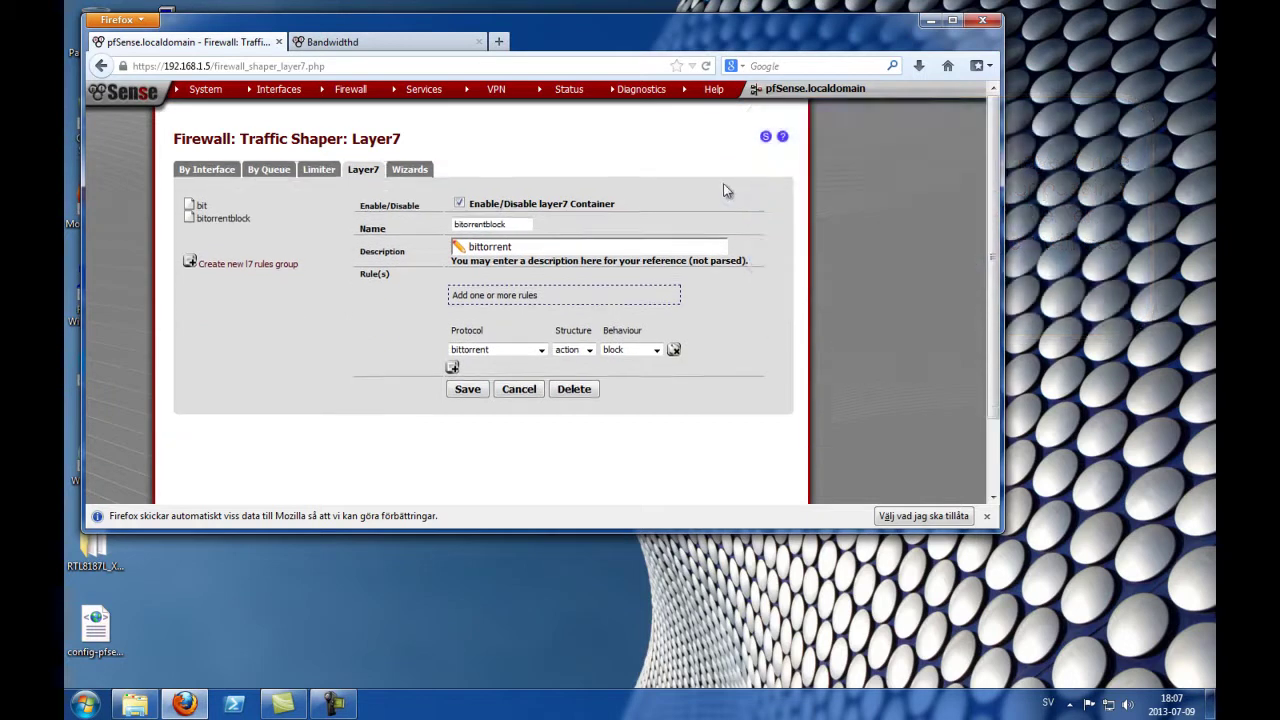
Save the bitorrentblock Layer7 container with its bittorrent block rule again, apply the traffic shaper changes and dismiss the notice.
{"action": "left_click", "coordinate": [468, 392]}
{"action": "left_click", "coordinate": [733, 191]}
{"action": "left_click", "coordinate": [752, 184]}
{"action": "mouse_move", "coordinate": [360, 95]}
Launch Hotspot Shield to test whether it can connect through the firewall, briefly minimising and restoring the browser window.
{"action": "left_click", "coordinate": [84, 704]}
{"action": "left_click", "coordinate": [147, 663]}
{"action": "type", "text": "hot"}
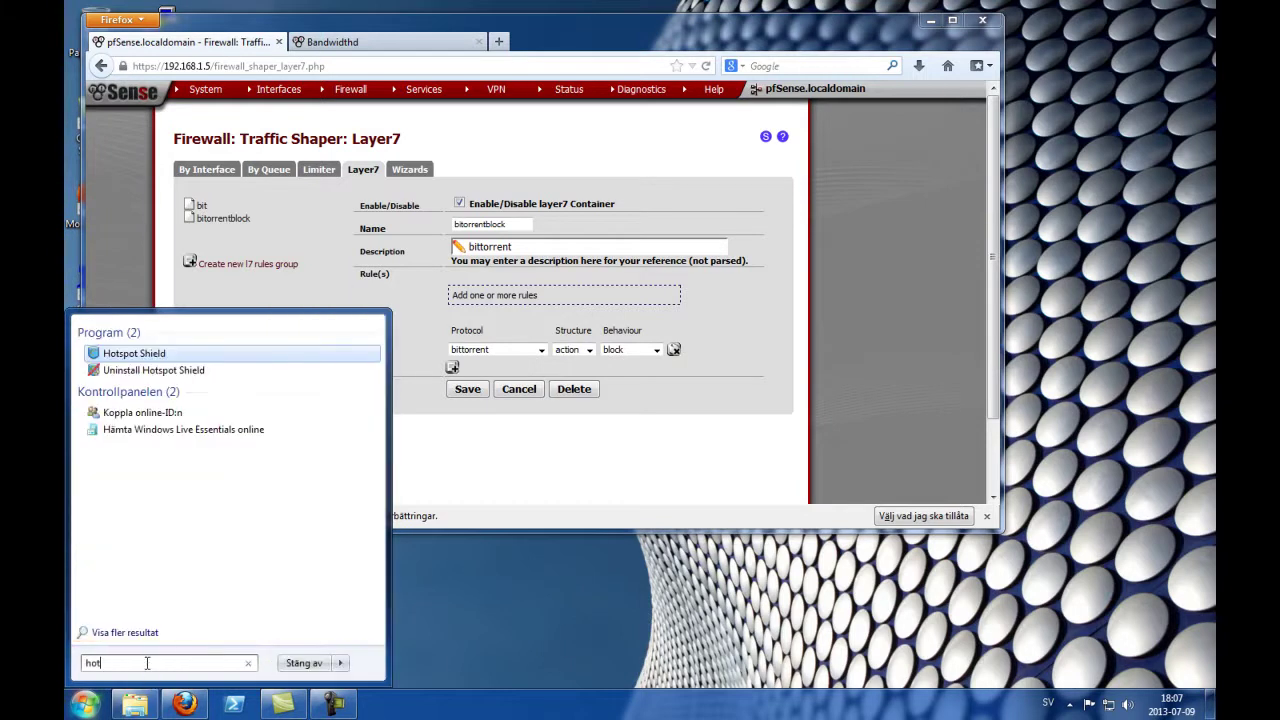
{"action": "key", "text": "Return"}
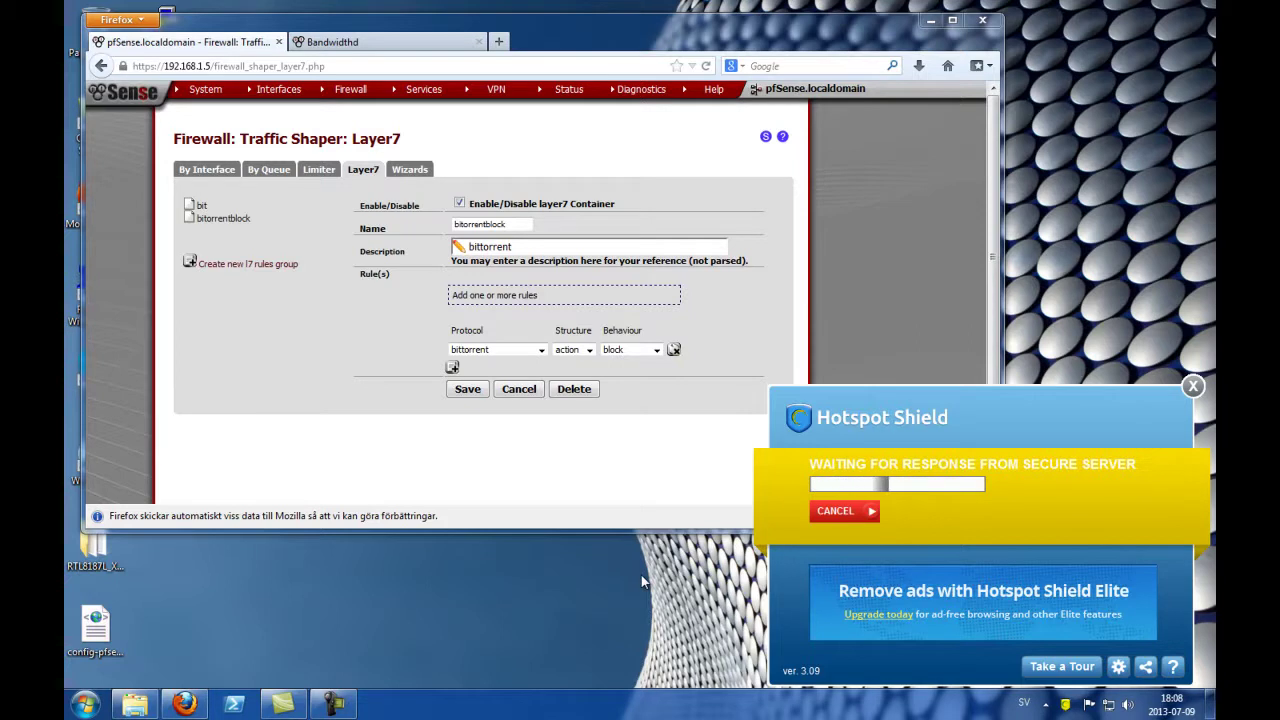
{"action": "left_click", "coordinate": [931, 22]}
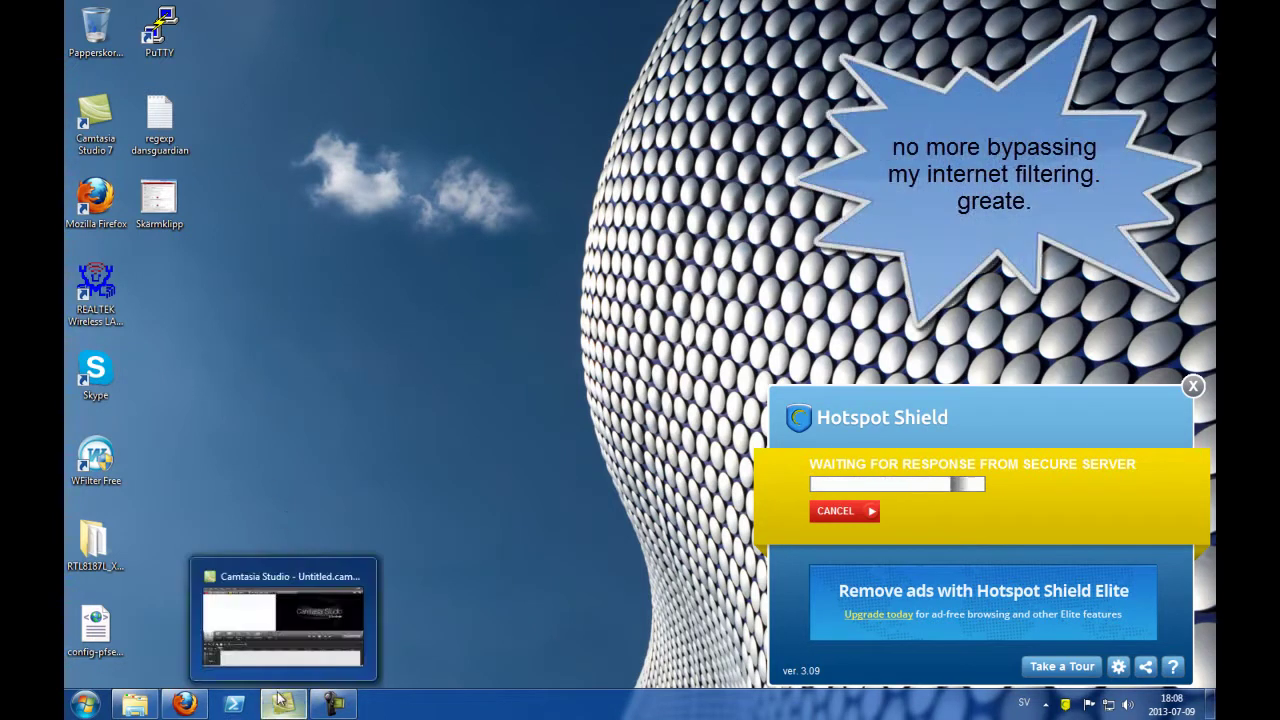
{"action": "left_click", "coordinate": [205, 705]}
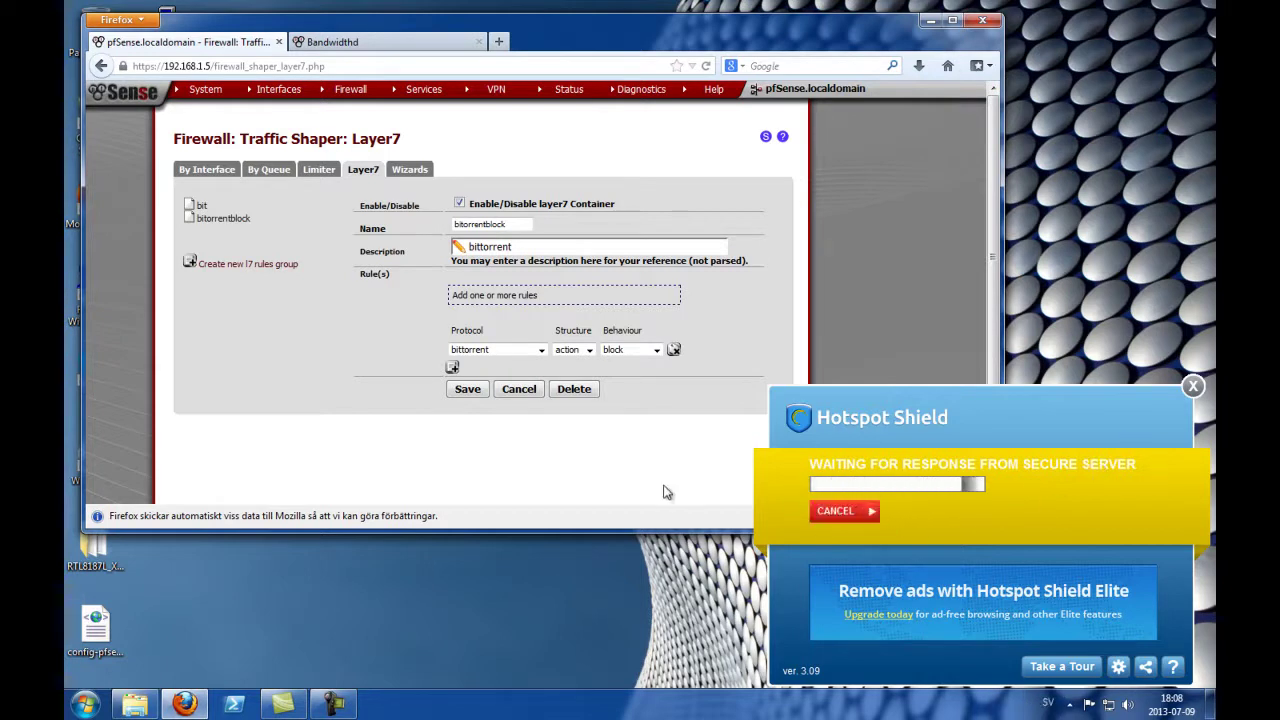
{"action": "mouse_move", "coordinate": [297, 101]}
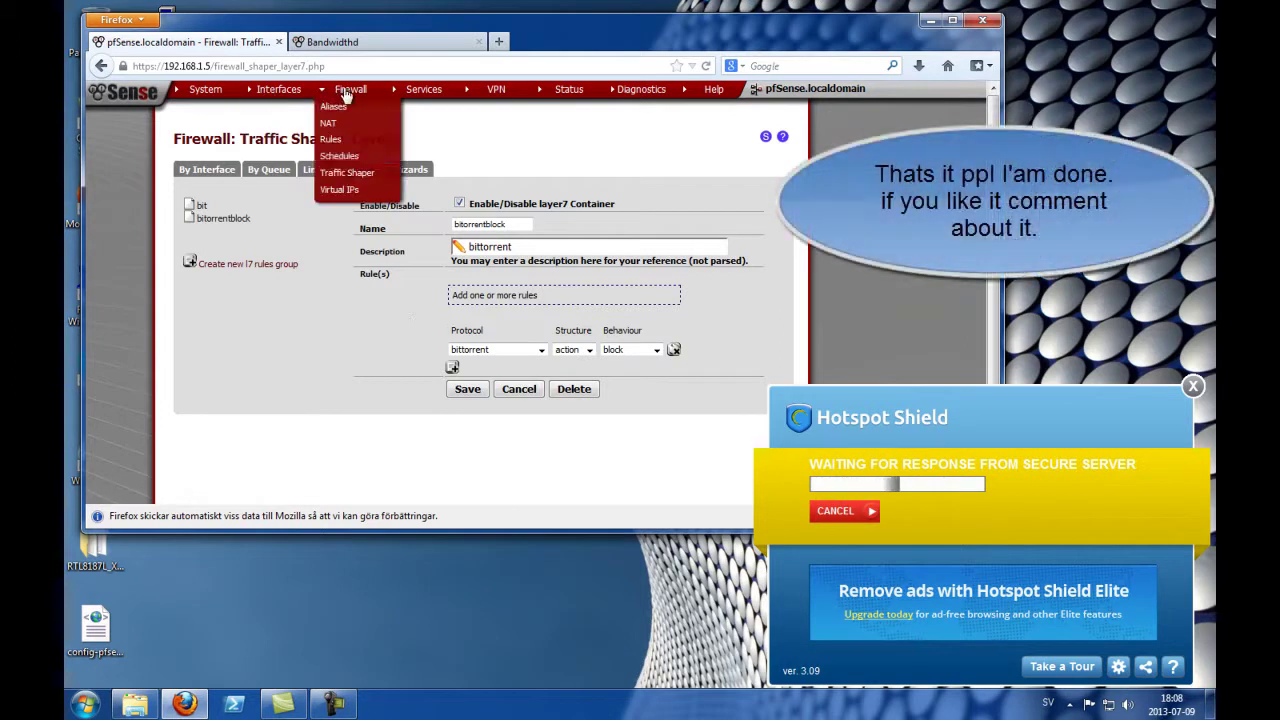
{"action": "mouse_move", "coordinate": [352, 92]}
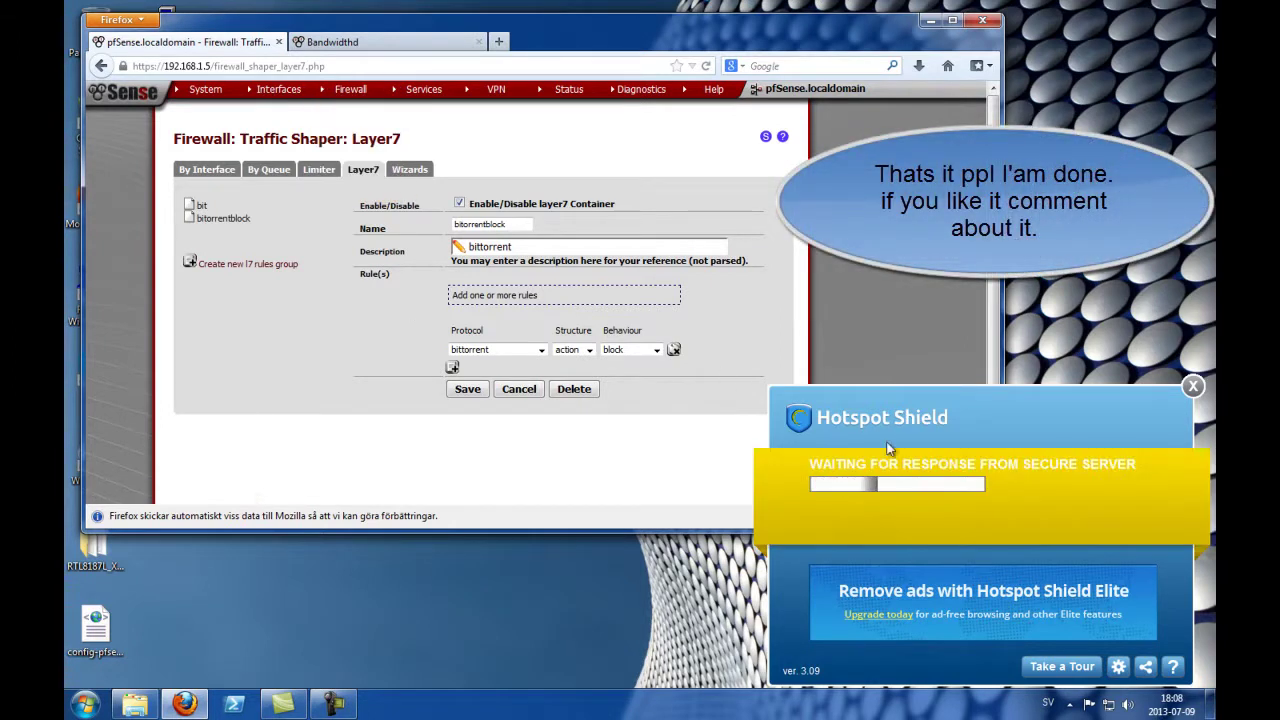
Close the Hotspot Shield window and quit the program from the notification area.
{"action": "left_click", "coordinate": [1196, 387]}
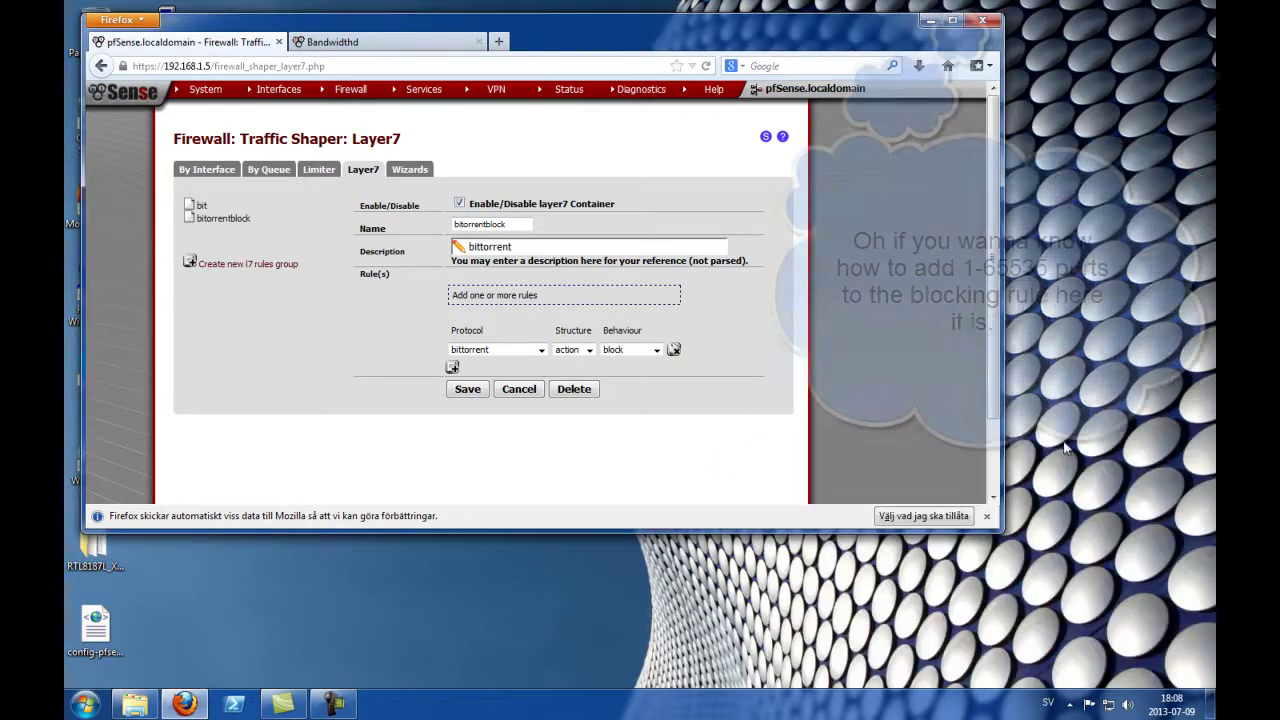
{"action": "left_click", "coordinate": [1069, 703]}
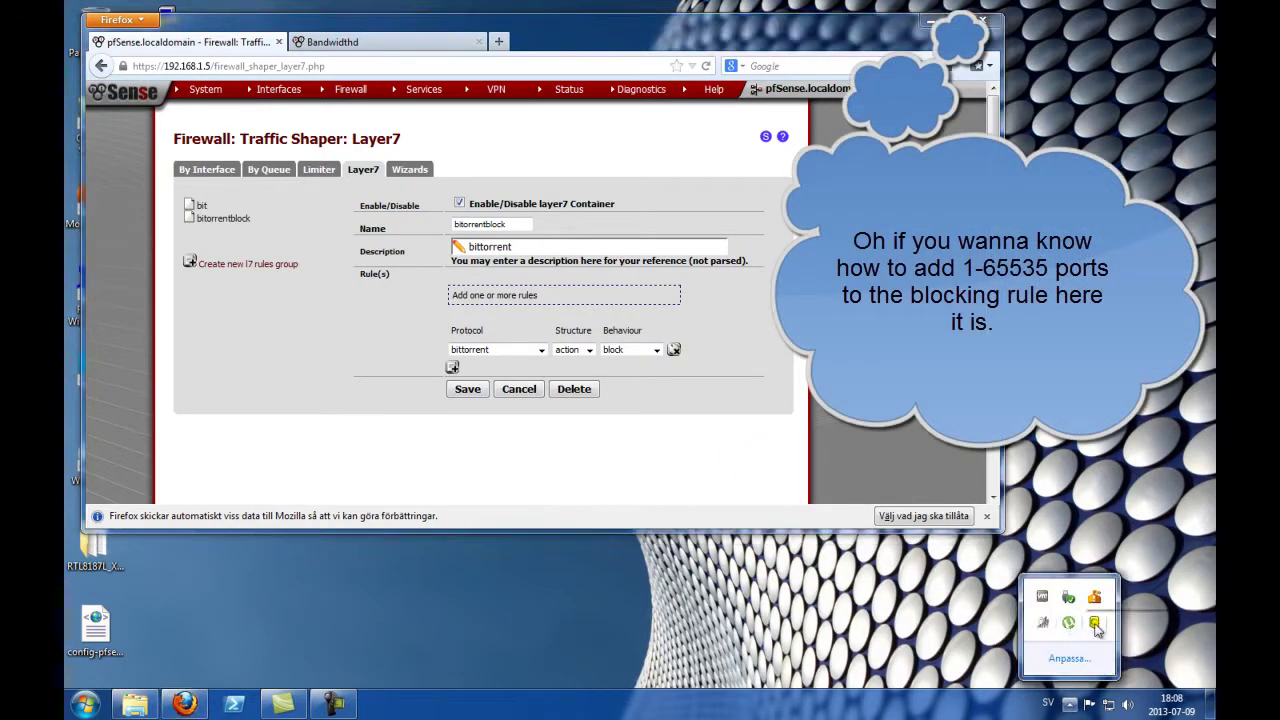
{"action": "right_click", "coordinate": [1096, 626]}
{"action": "left_click", "coordinate": [1068, 674]}
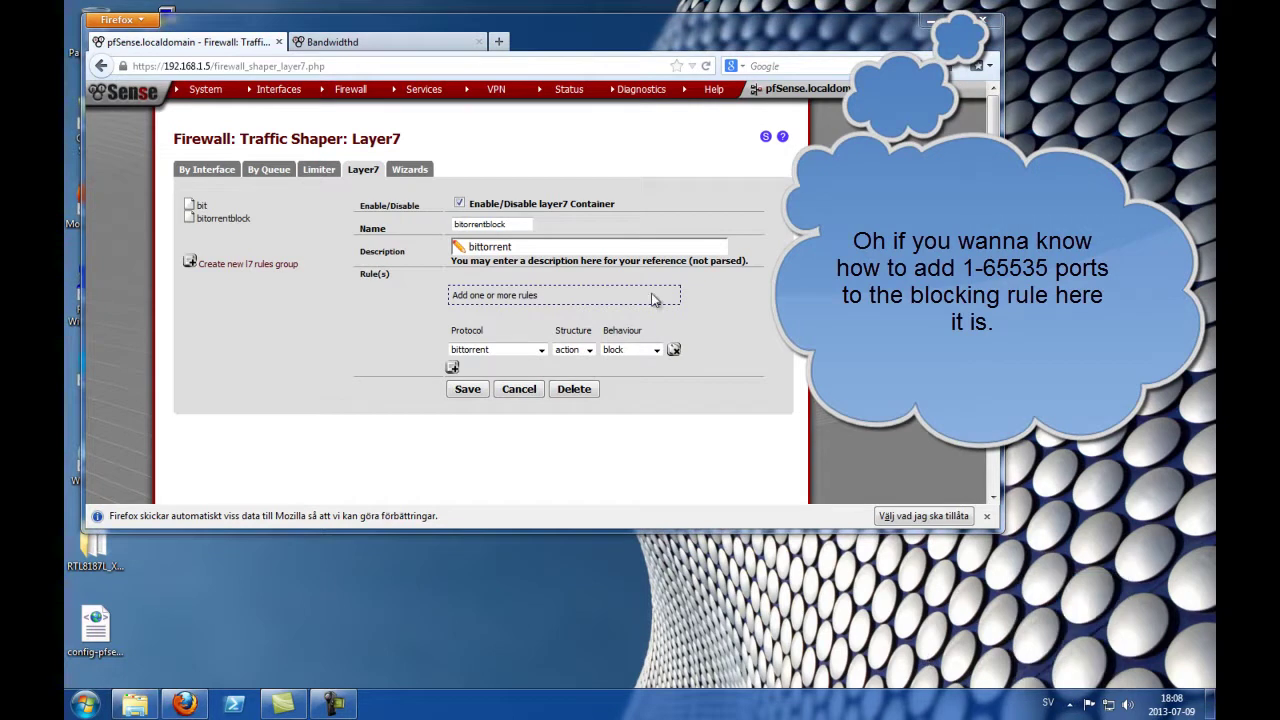
Open the LAN firewall rules and locate the "stop ports" rule covering ports 1 to 65535.
{"action": "mouse_move", "coordinate": [352, 95]}
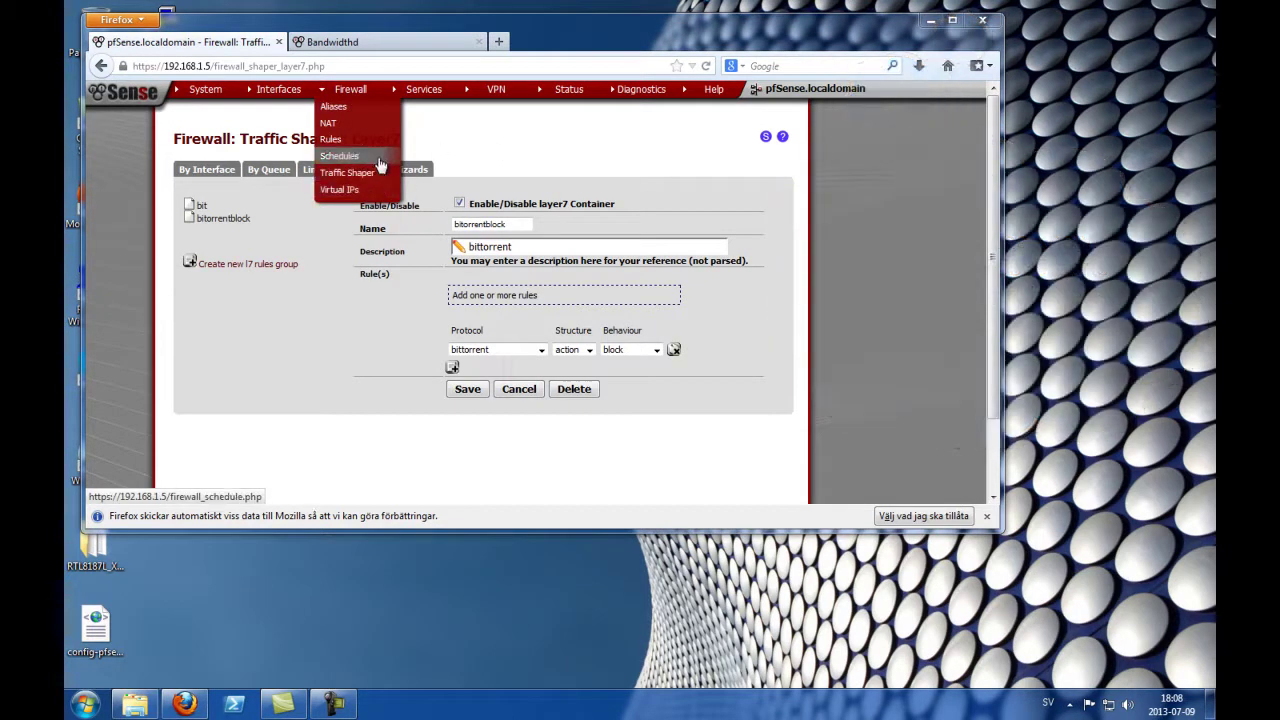
{"action": "left_click", "coordinate": [370, 141]}
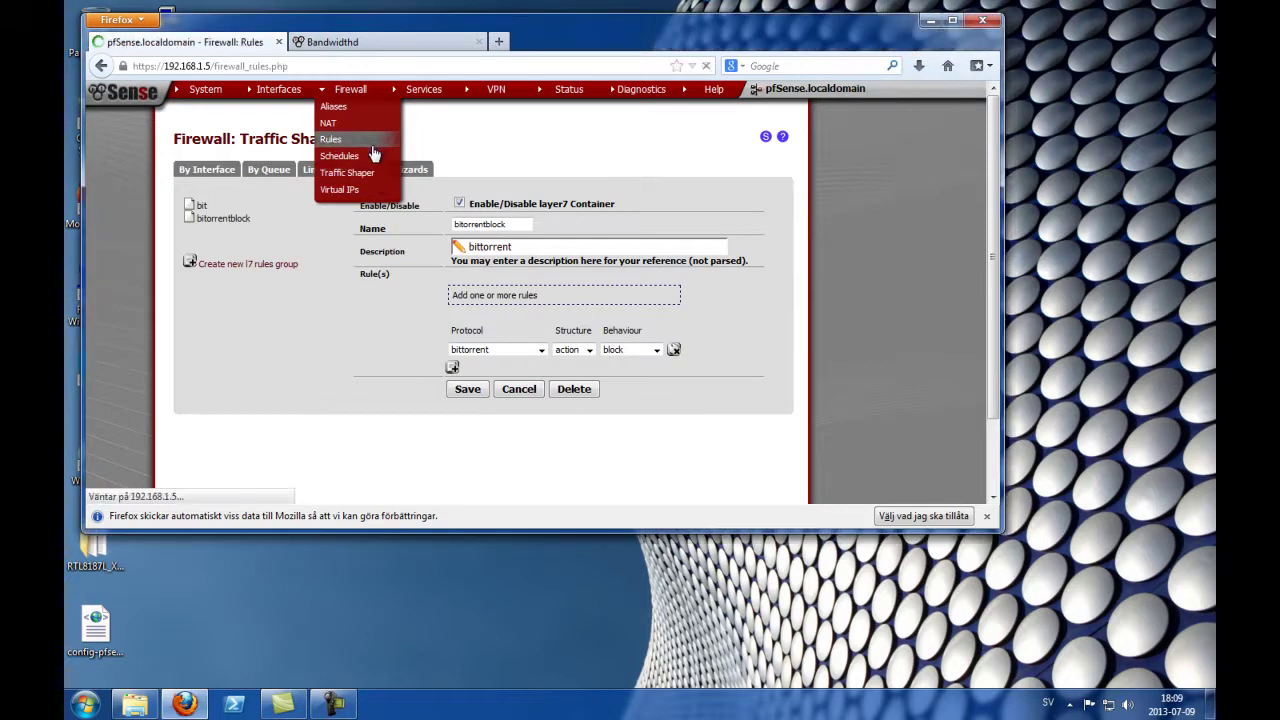
{"action": "left_click", "coordinate": [270, 169]}
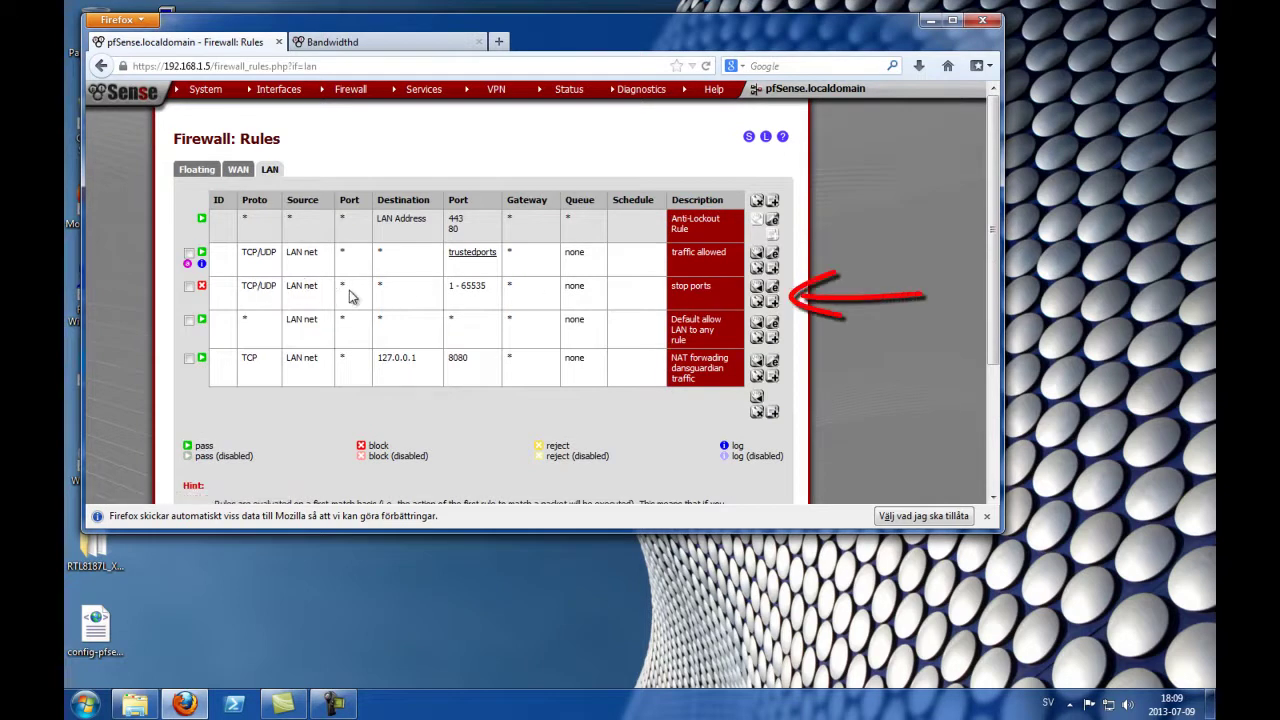
{"action": "left_click", "coordinate": [450, 289]}
{"action": "left_click", "coordinate": [712, 286]}
{"action": "left_click_drag", "start_coordinate": [678, 287], "coordinate": [670, 287]}
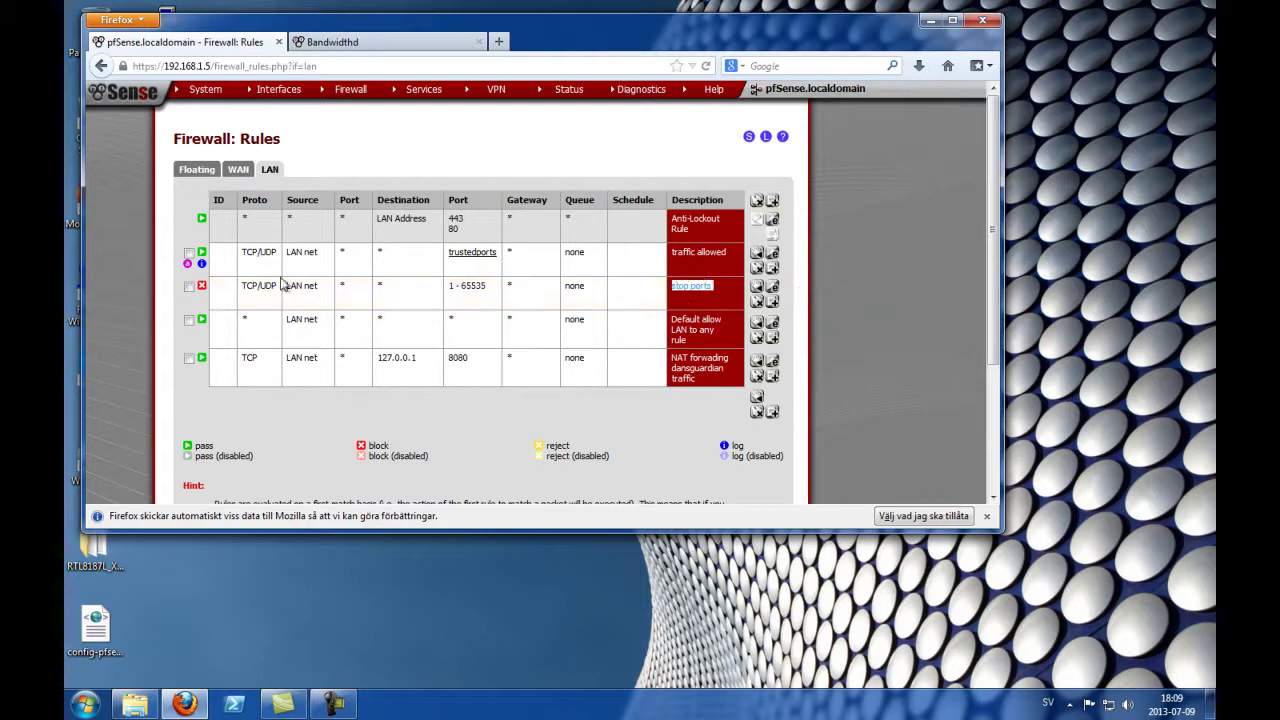
Open the "stop ports" rule for editing and examine its action, interface, protocol and source settings.
{"action": "double_click", "coordinate": [733, 306]}
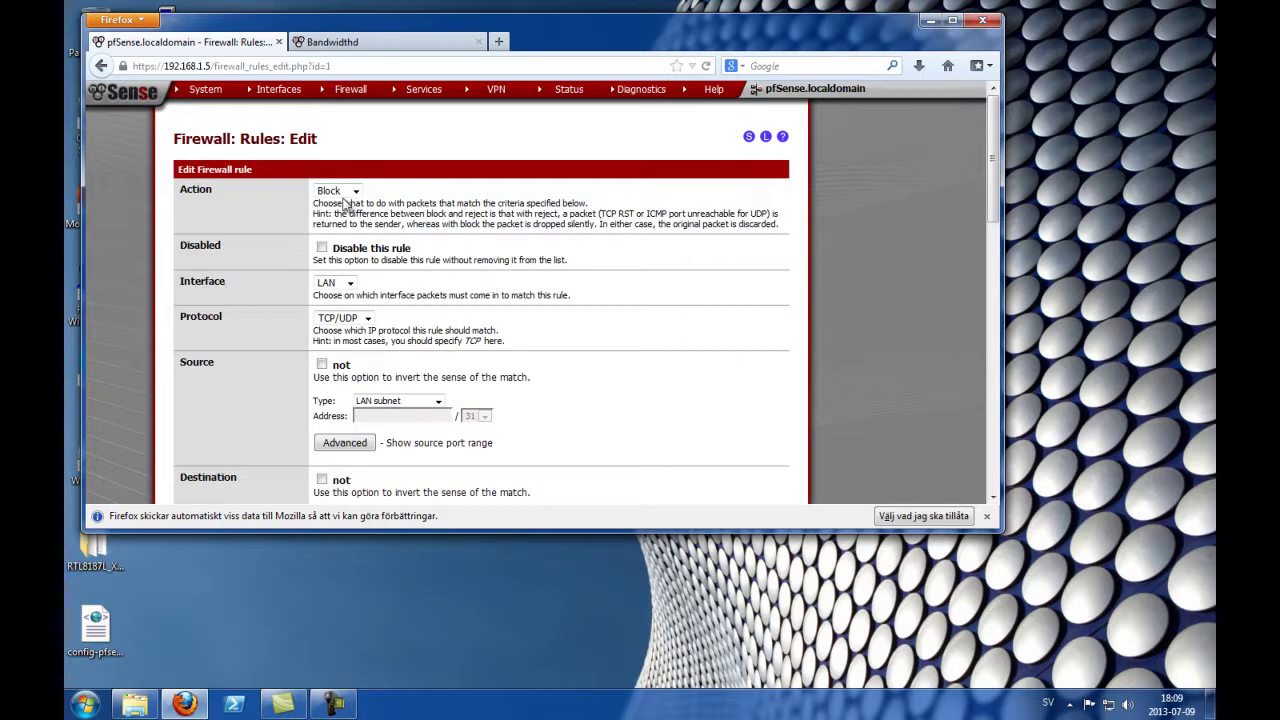
{"action": "left_click", "coordinate": [350, 284]}
{"action": "left_click", "coordinate": [256, 312]}
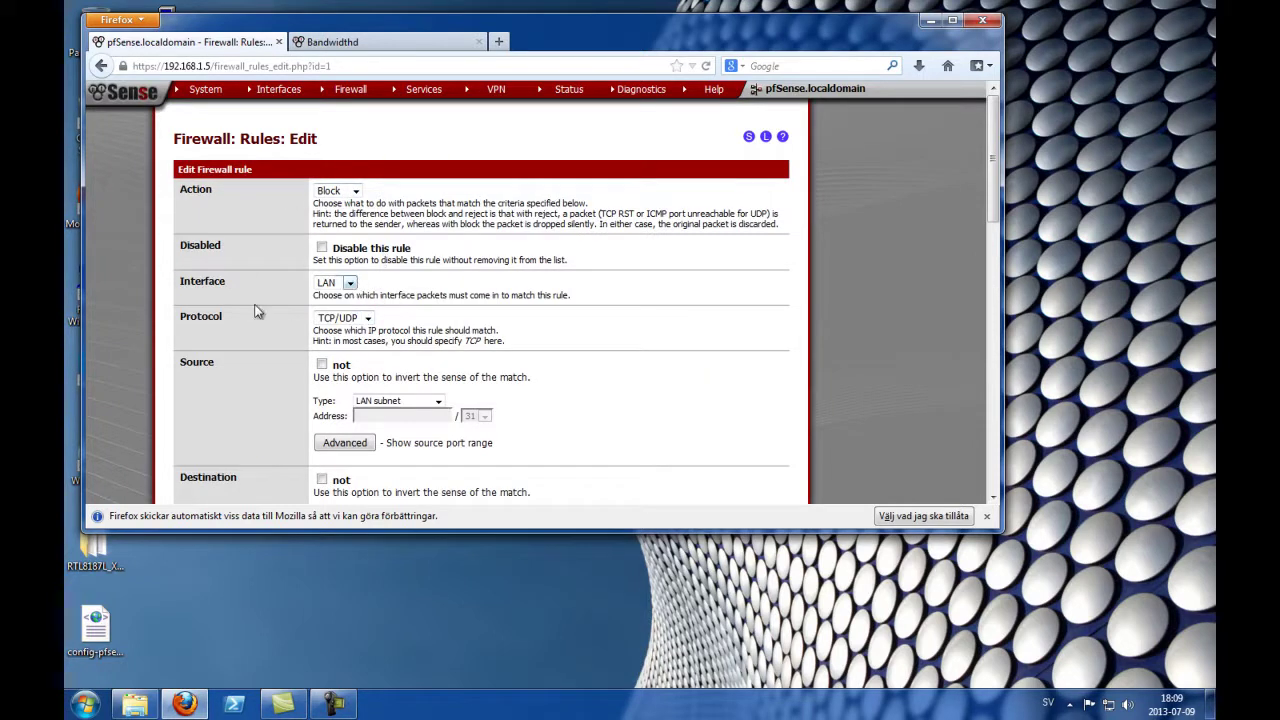
{"action": "left_click", "coordinate": [367, 318]}
{"action": "left_click", "coordinate": [226, 365]}
{"action": "left_click_drag", "start_coordinate": [179, 362], "coordinate": [212, 362]}
{"action": "scroll", "coordinate": [610, 431], "scroll_direction": "down", "scroll_amount": 3}
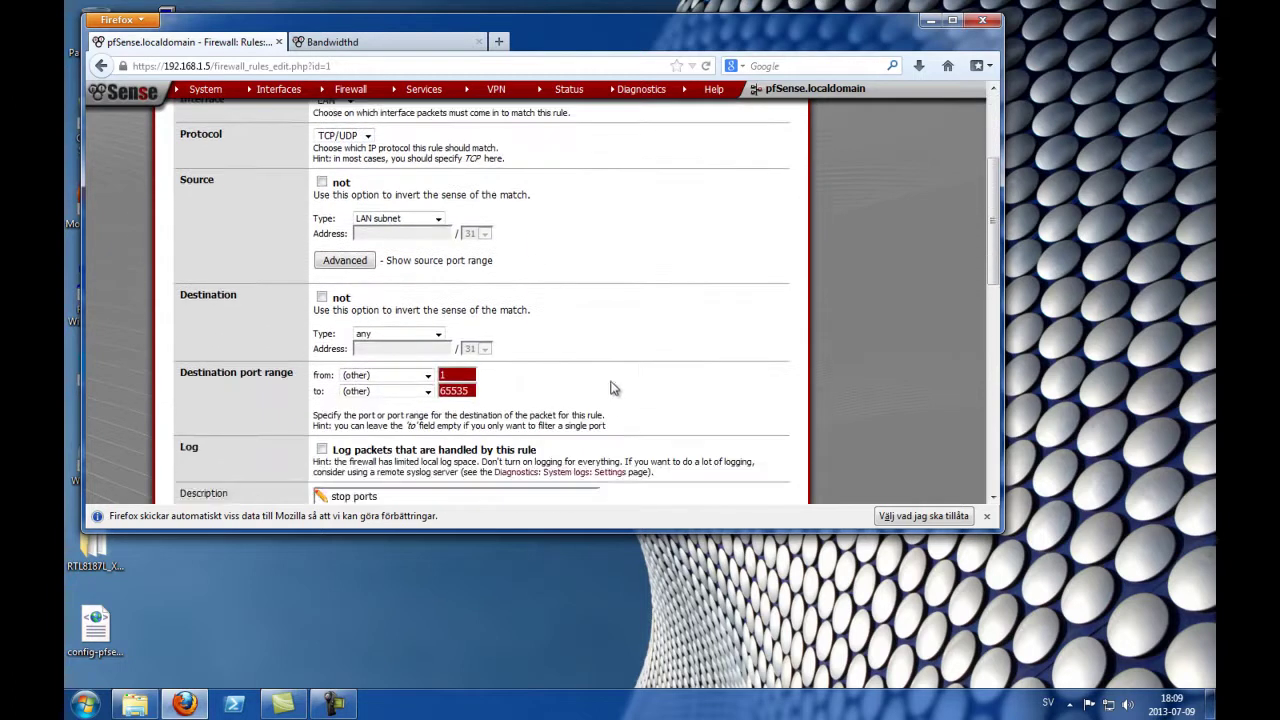
Examine the rule's destination type, destination port range, description and advanced features.
{"action": "left_click", "coordinate": [440, 335]}
{"action": "left_click", "coordinate": [566, 357]}
{"action": "left_click_drag", "start_coordinate": [478, 391], "coordinate": [444, 393]}
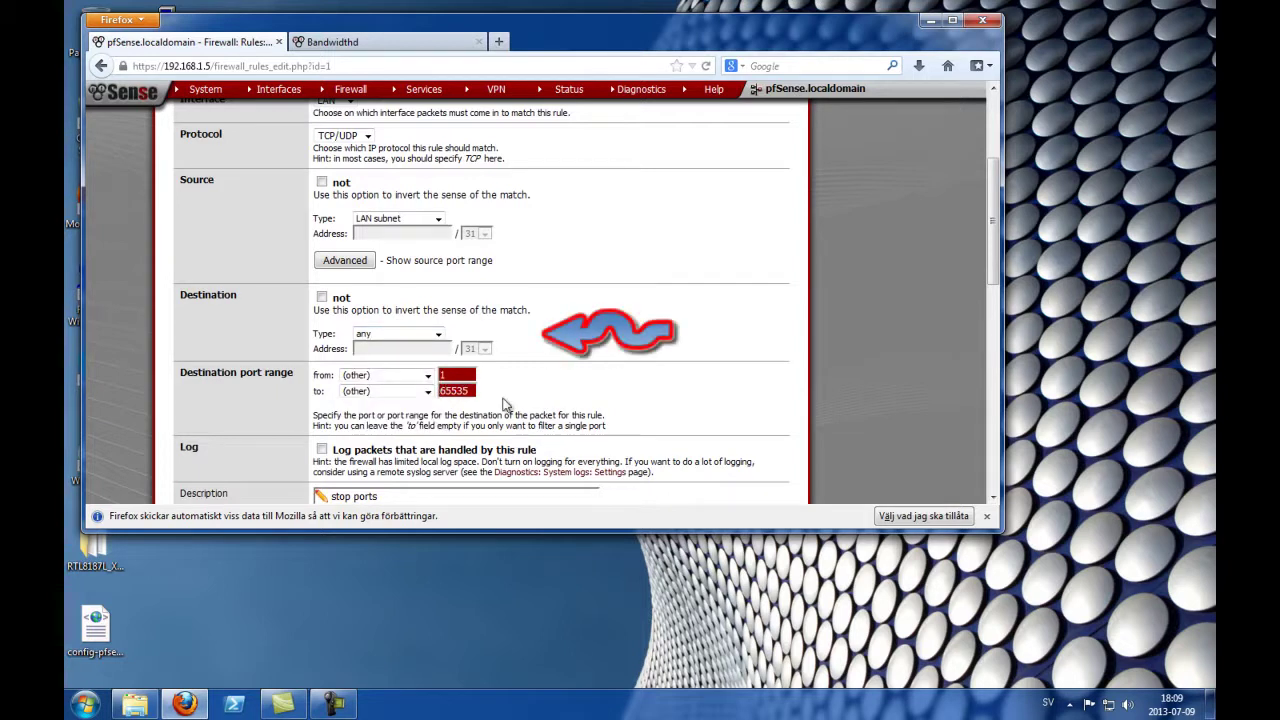
{"action": "scroll", "coordinate": [630, 415], "scroll_direction": "down", "scroll_amount": 3}
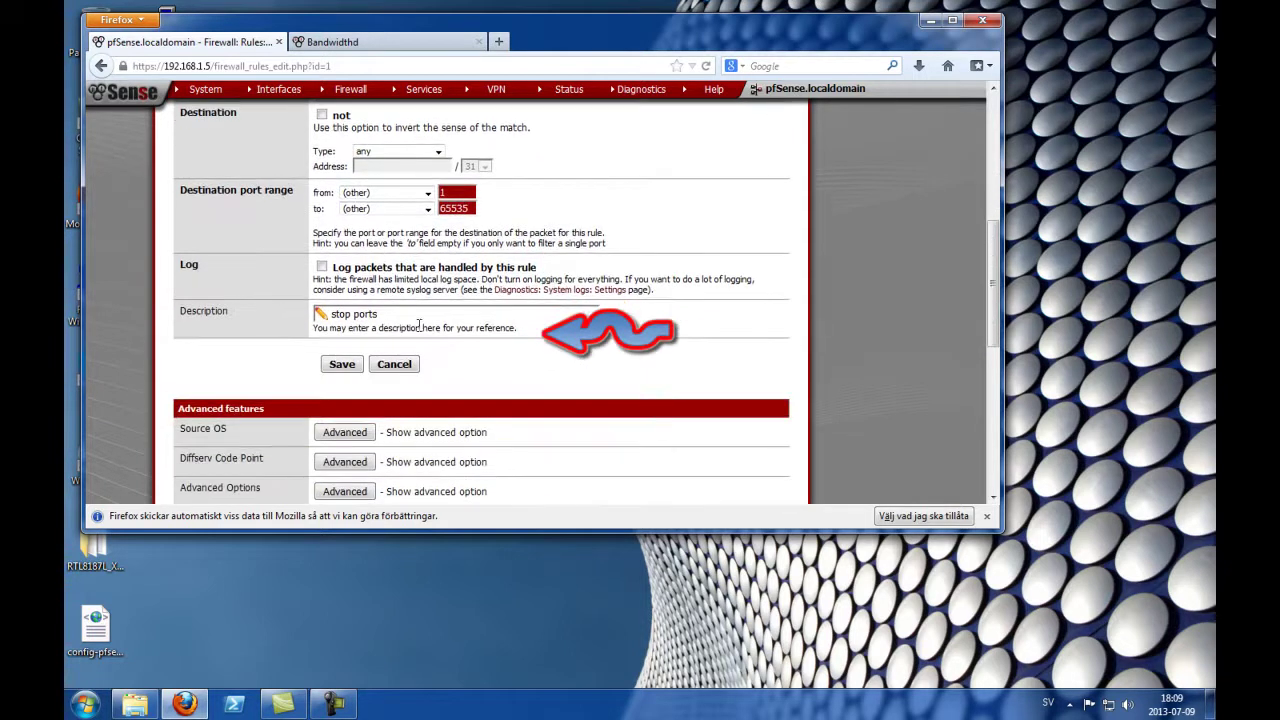
{"action": "left_click", "coordinate": [373, 318]}
{"action": "type", "text": "stop ports"}
{"action": "left_click_drag", "start_coordinate": [378, 315], "coordinate": [345, 315]}
{"action": "scroll", "coordinate": [251, 391], "scroll_direction": "down", "scroll_amount": 5}
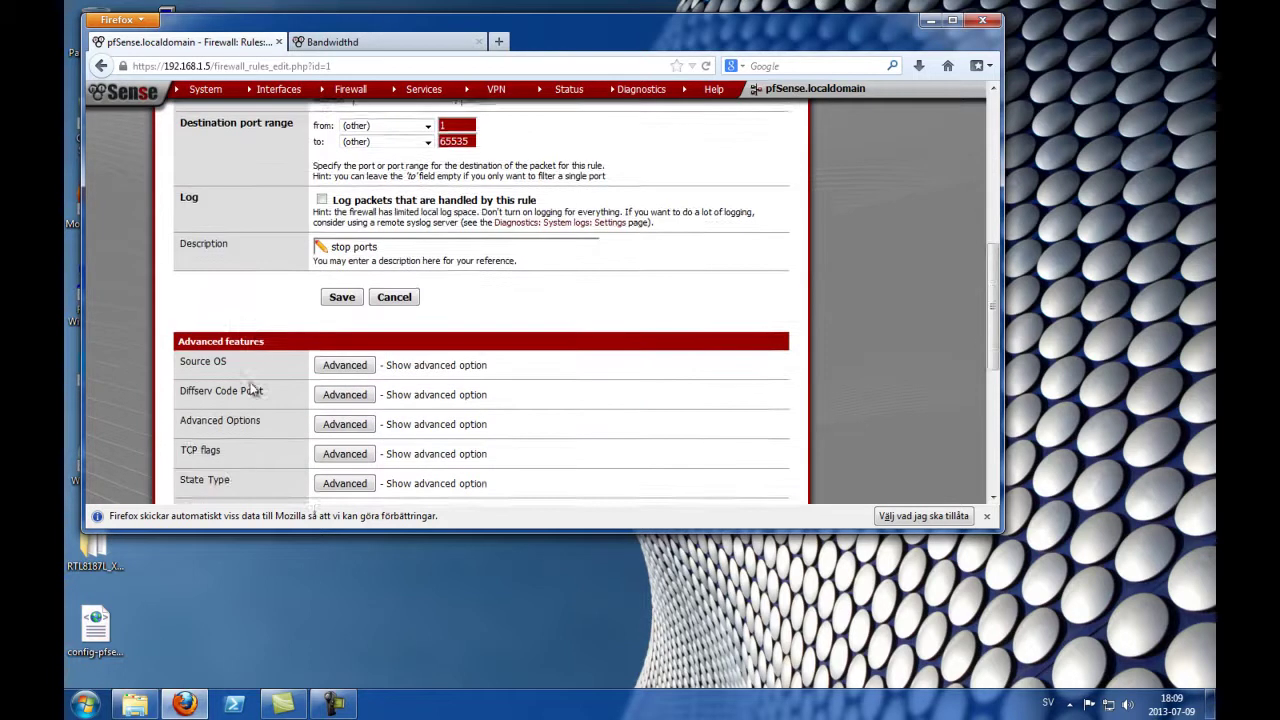
{"action": "scroll", "coordinate": [283, 251], "scroll_direction": "down", "scroll_amount": 2}
{"action": "scroll", "coordinate": [290, 250], "scroll_direction": "up", "scroll_amount": 5}
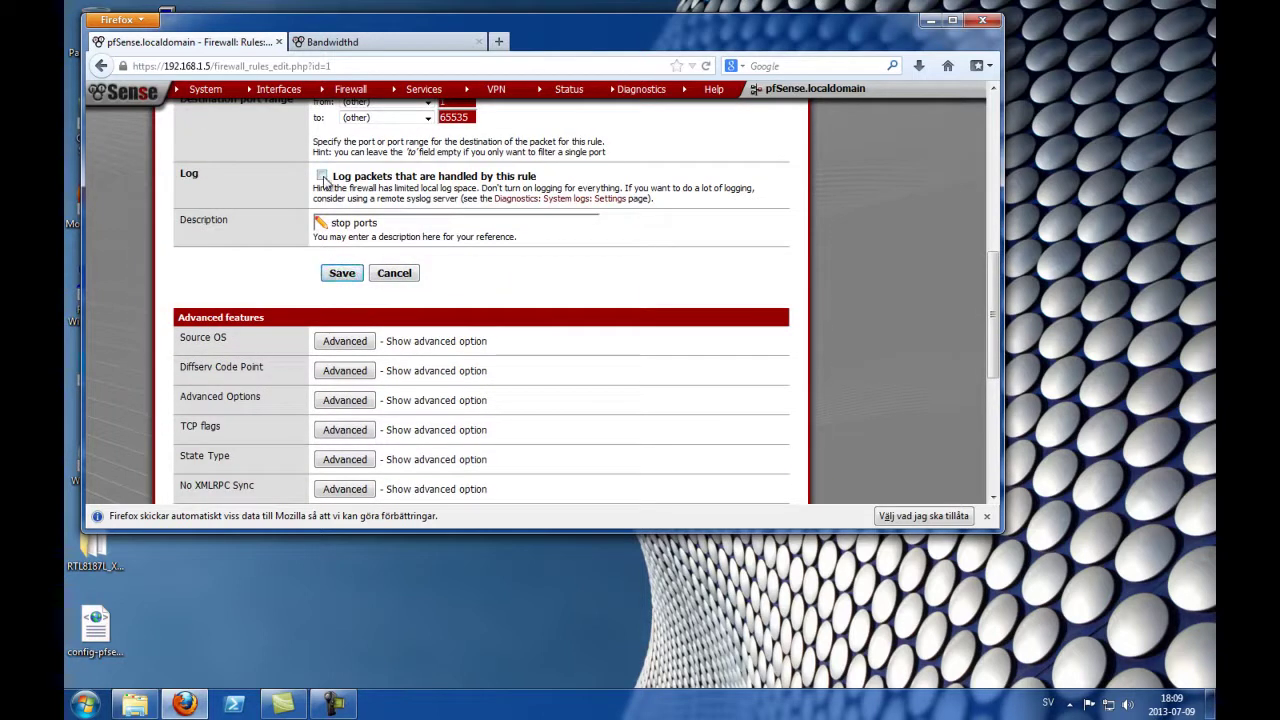
Enable packet logging for the "stop ports" rule, save it, apply the firewall changes and dismiss the notice.
{"action": "left_click", "coordinate": [322, 177]}
{"action": "left_click", "coordinate": [342, 274]}
{"action": "left_click", "coordinate": [714, 196]}
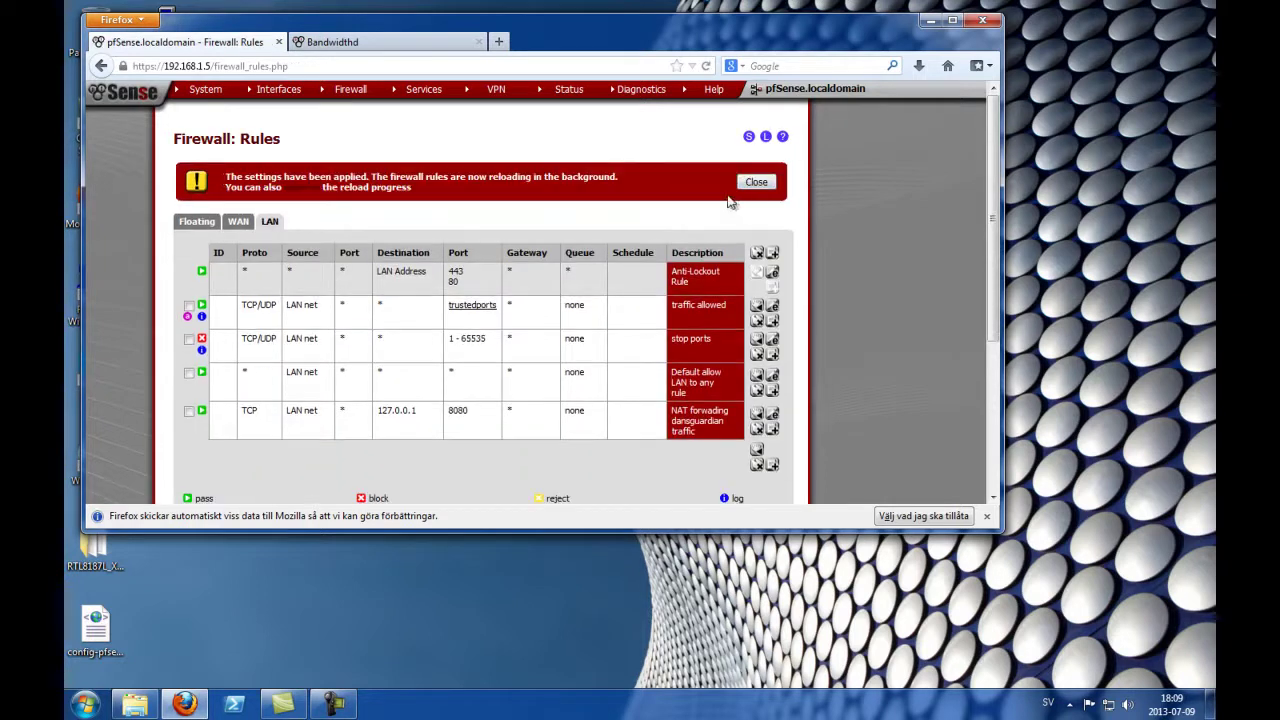
{"action": "left_click", "coordinate": [756, 183]}
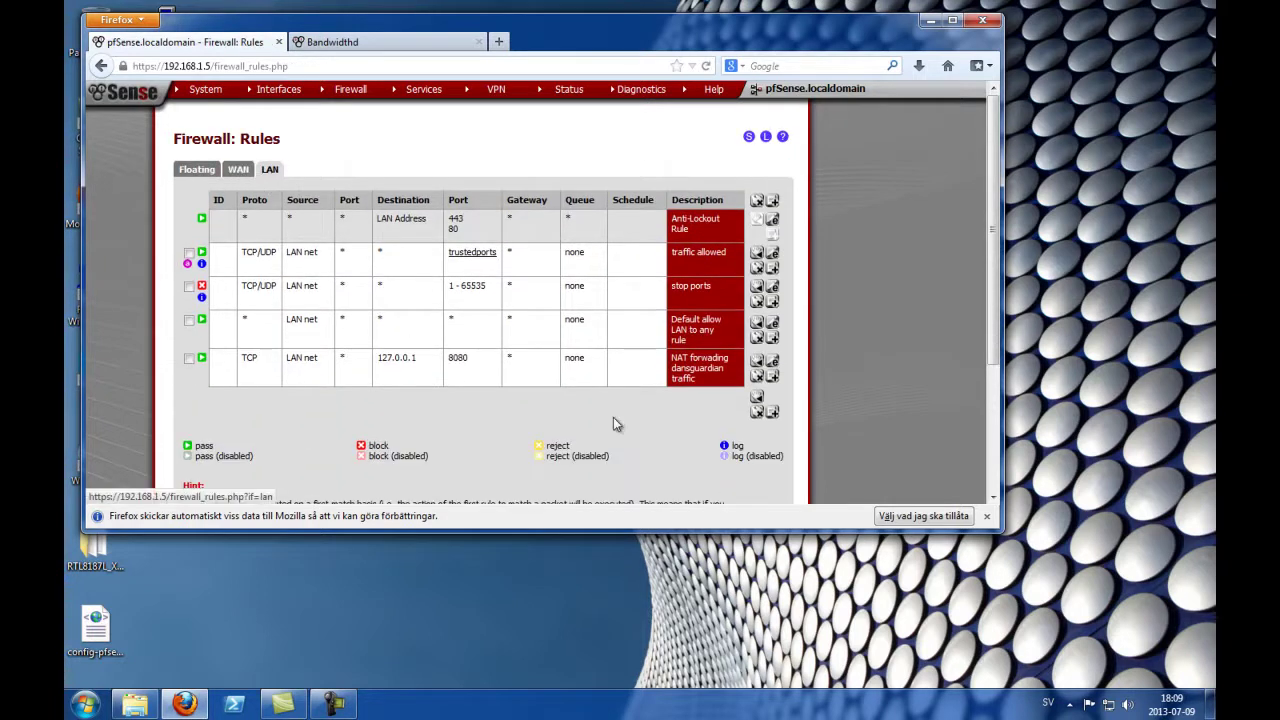
Look over the LAN rules list, and close the browser window with both of its tabs.
{"action": "scroll", "coordinate": [645, 429], "scroll_direction": "down", "scroll_amount": 3}
{"action": "scroll", "coordinate": [249, 363], "scroll_direction": "up", "scroll_amount": 4}
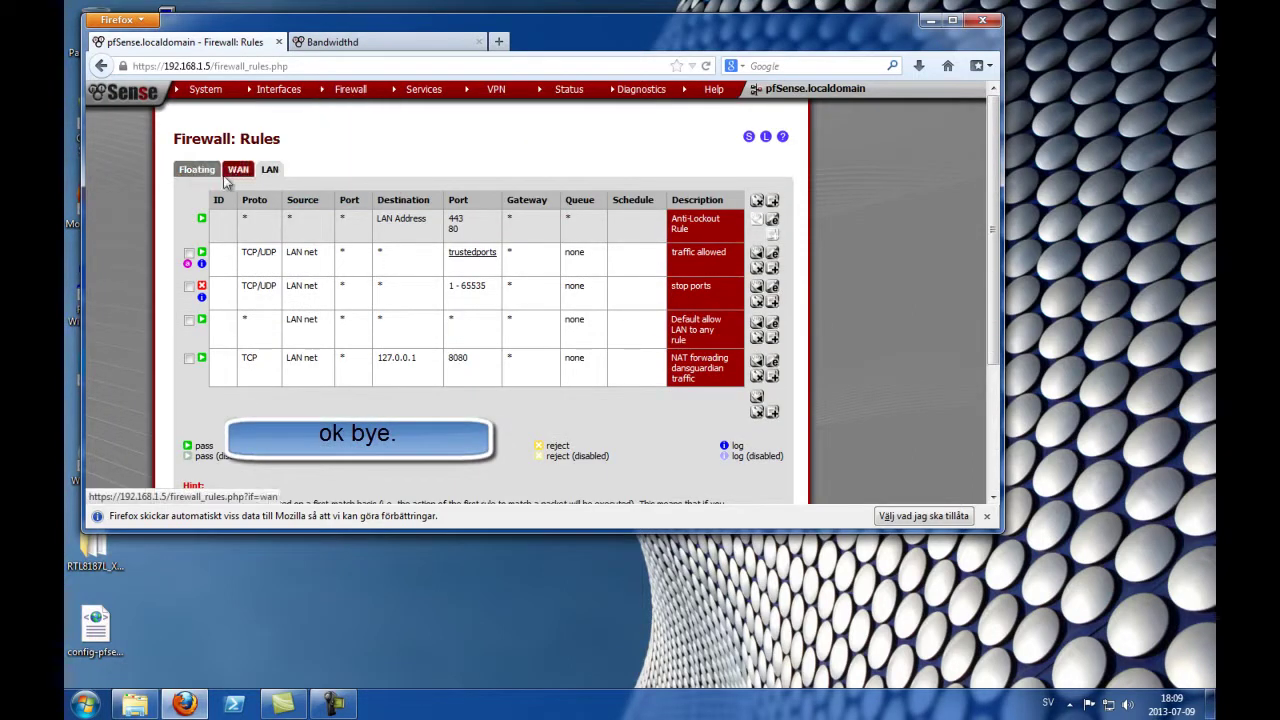
{"action": "left_click", "coordinate": [983, 20]}
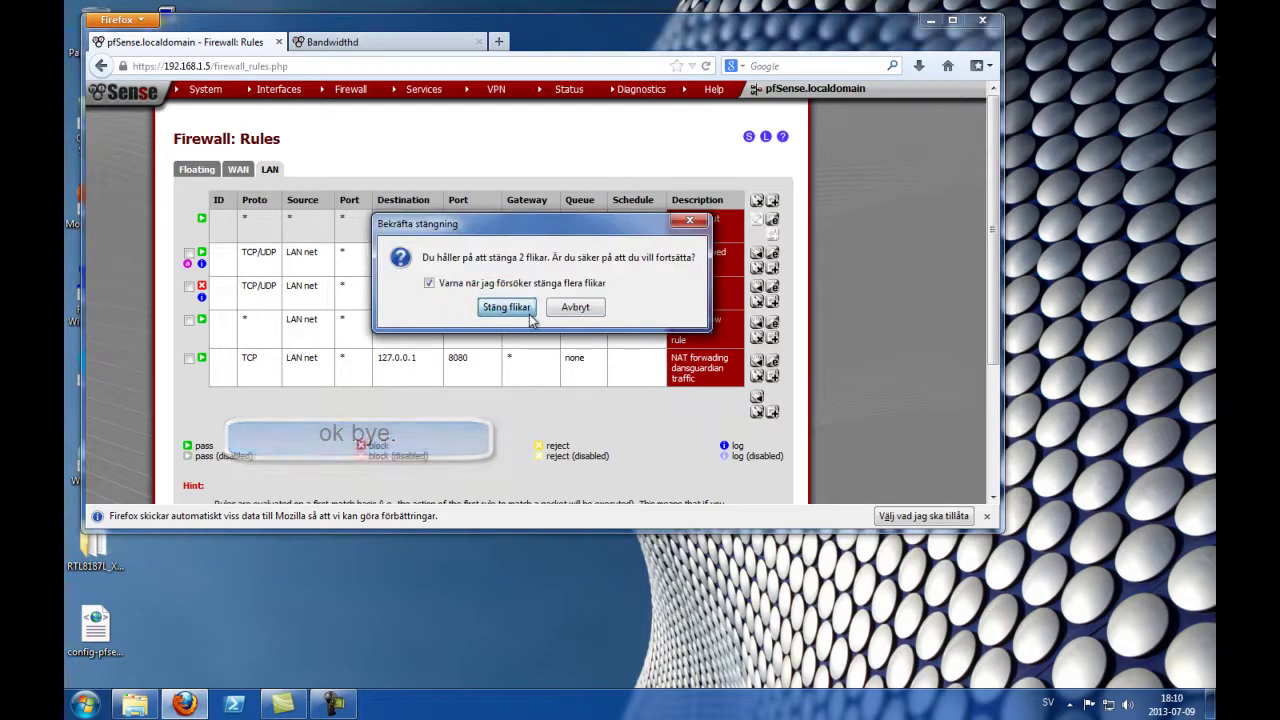
{"action": "left_click", "coordinate": [506, 307]}
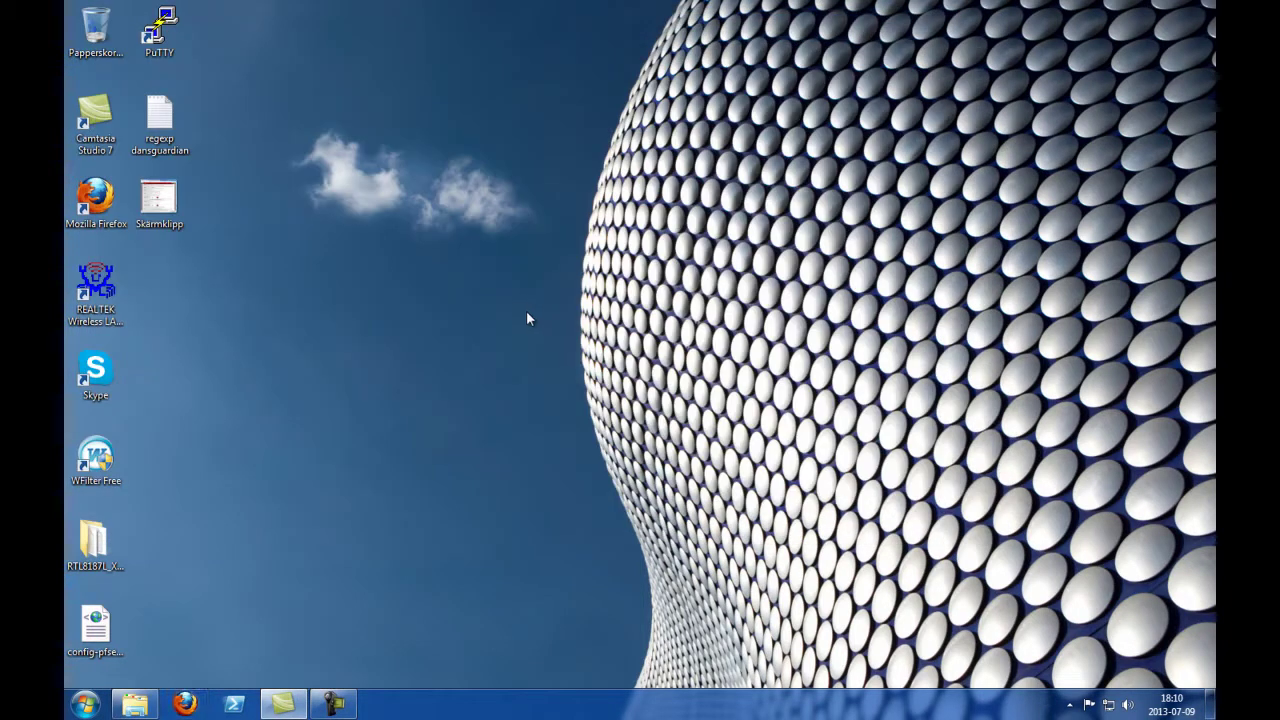
{"action": "left_click", "coordinate": [334, 704]}
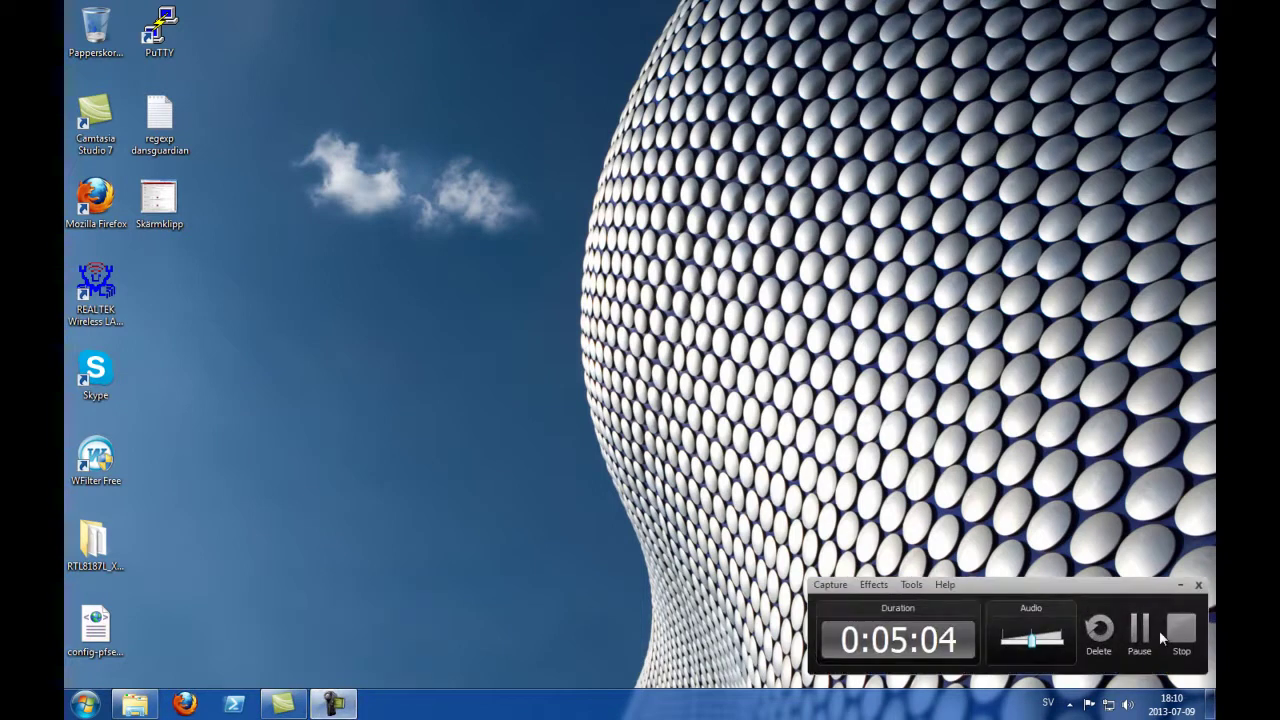